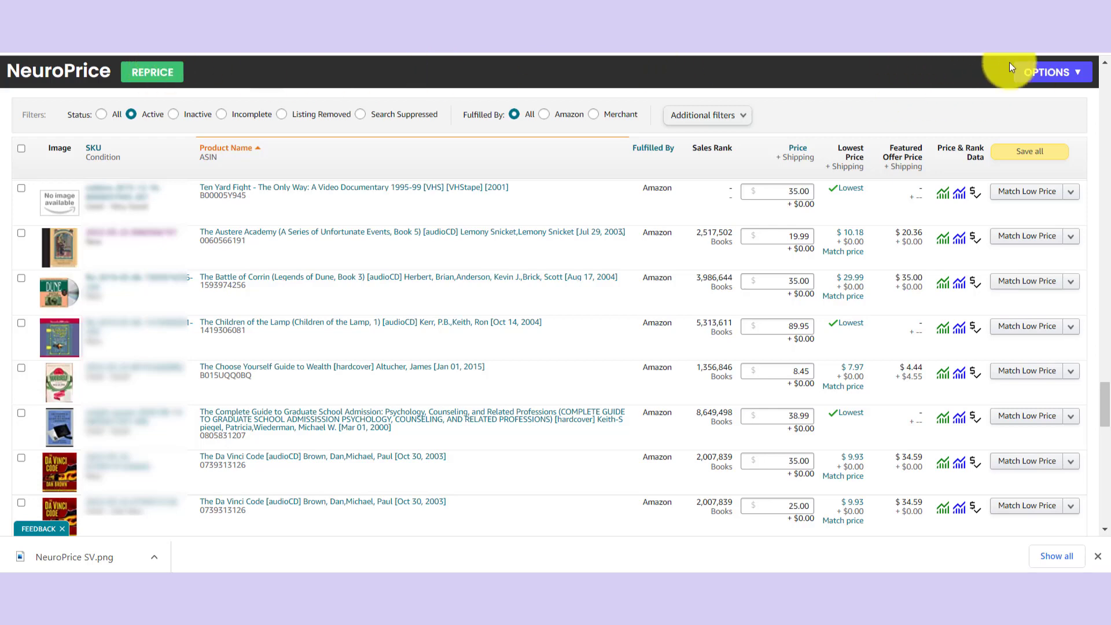
left_click(1054, 78)
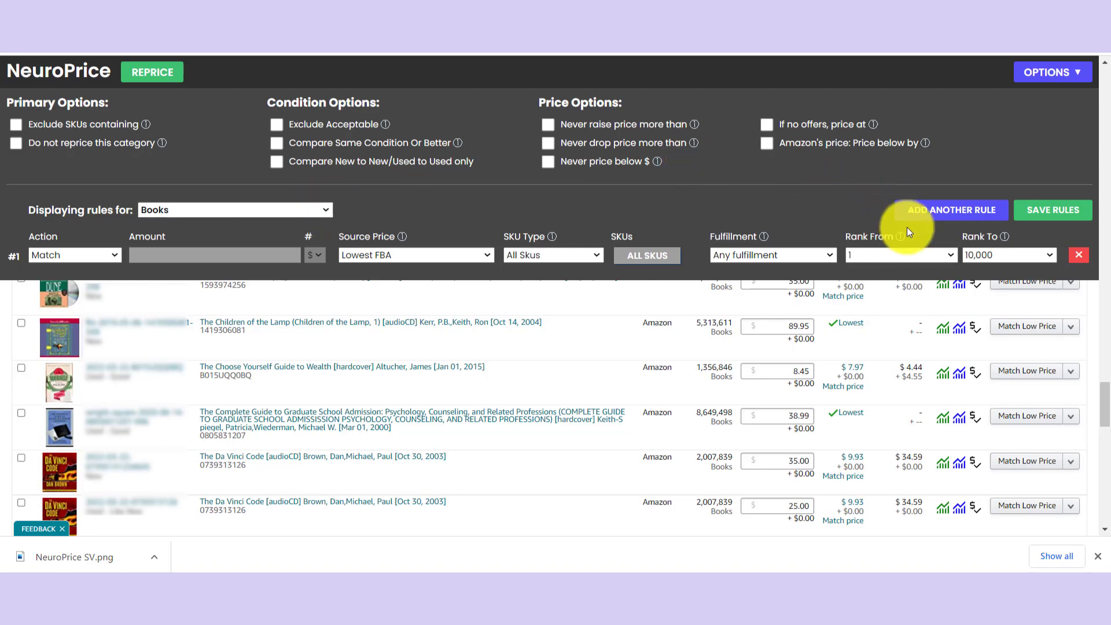
left_click(994, 255)
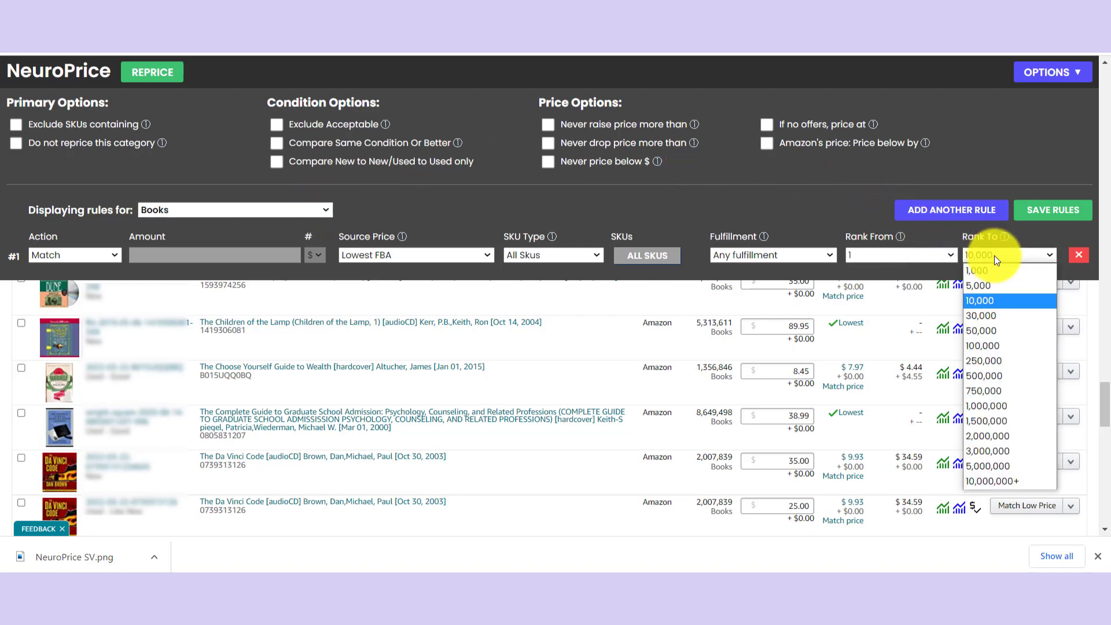
left_click(989, 332)
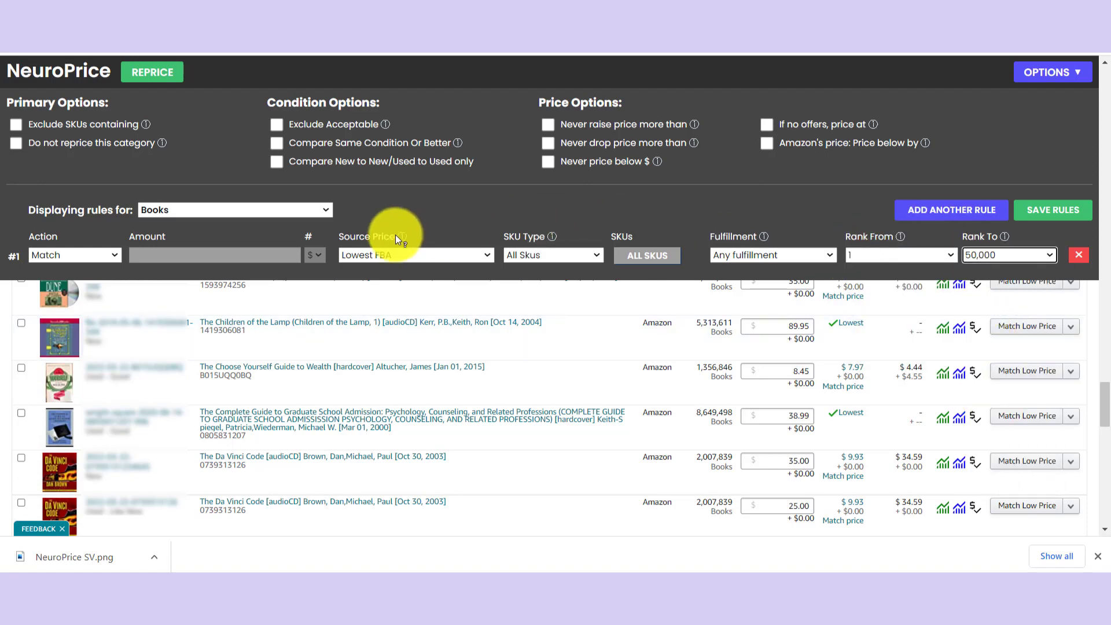
left_click(373, 254)
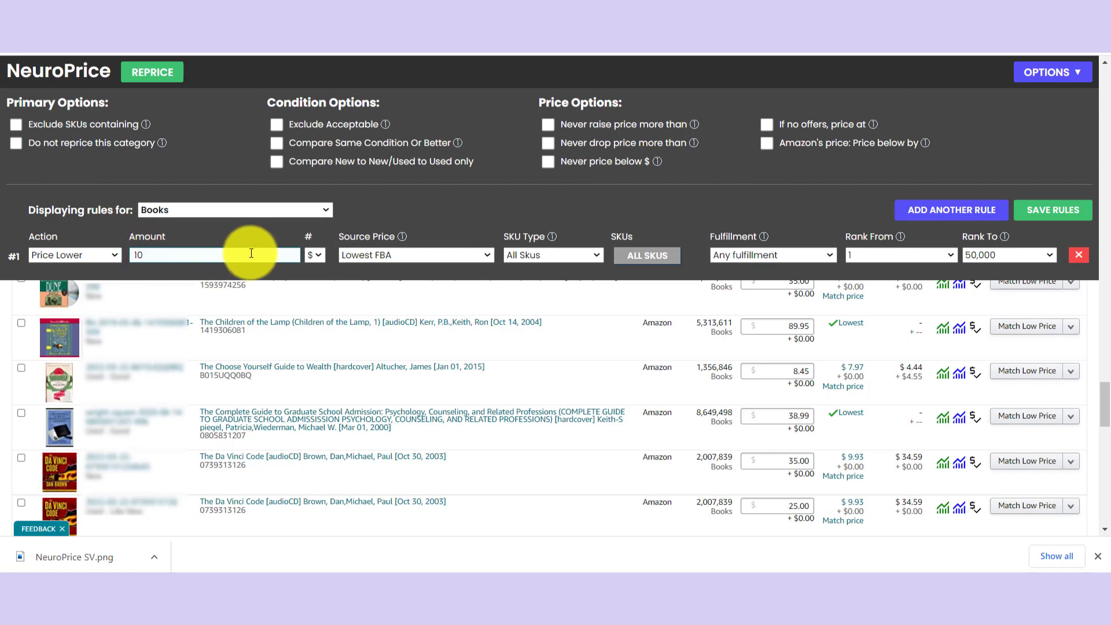
left_click(322, 256)
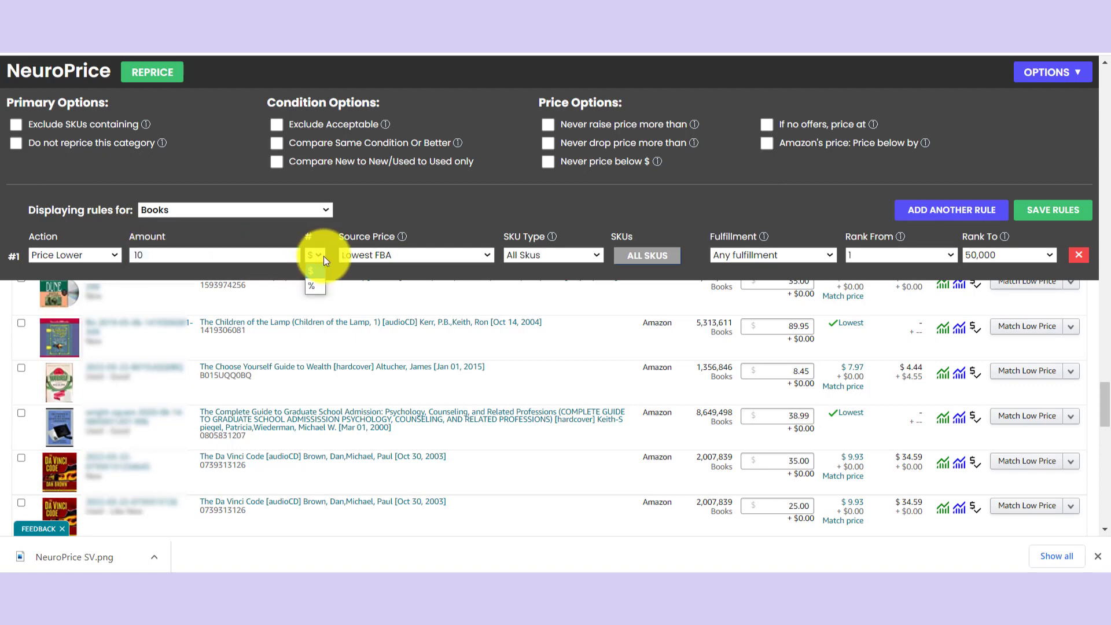
left_click(314, 287)
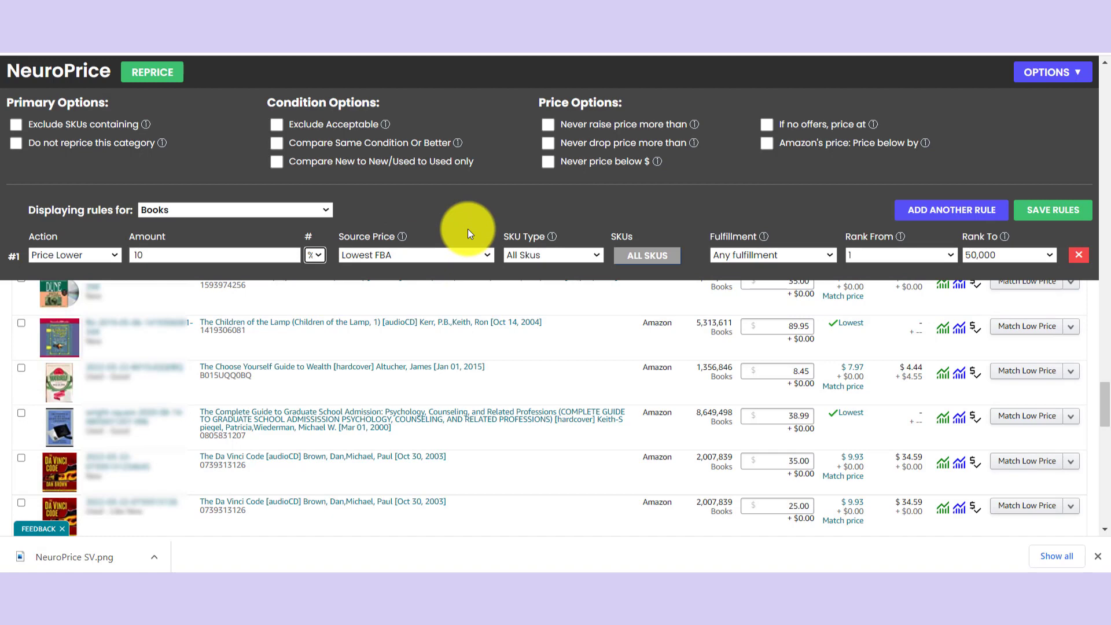
left_click(983, 210)
left_click(982, 210)
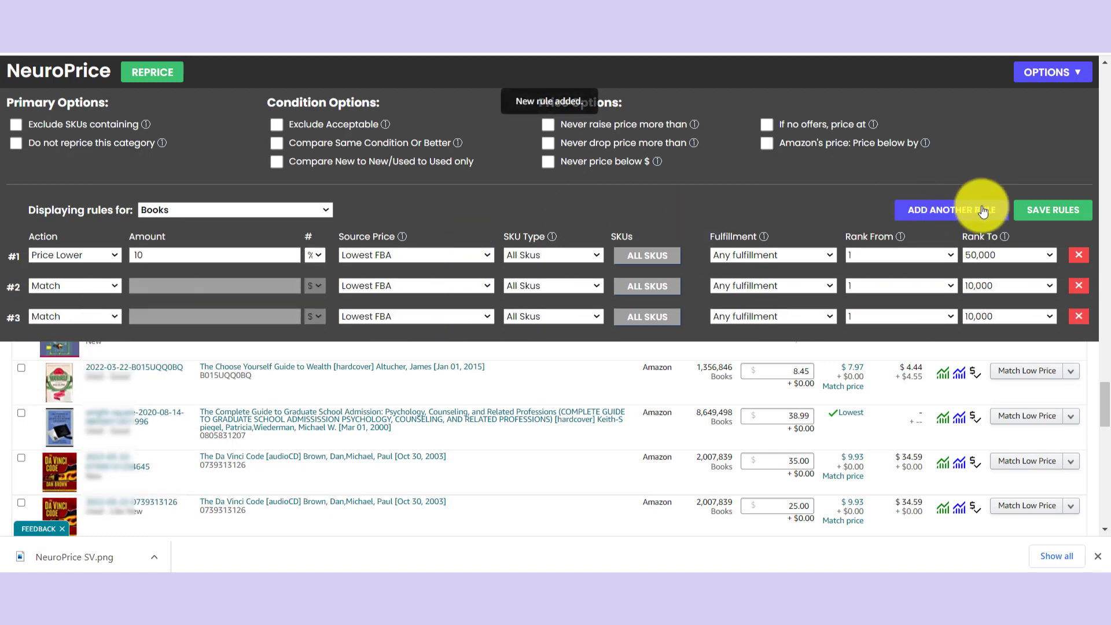
left_click(983, 210)
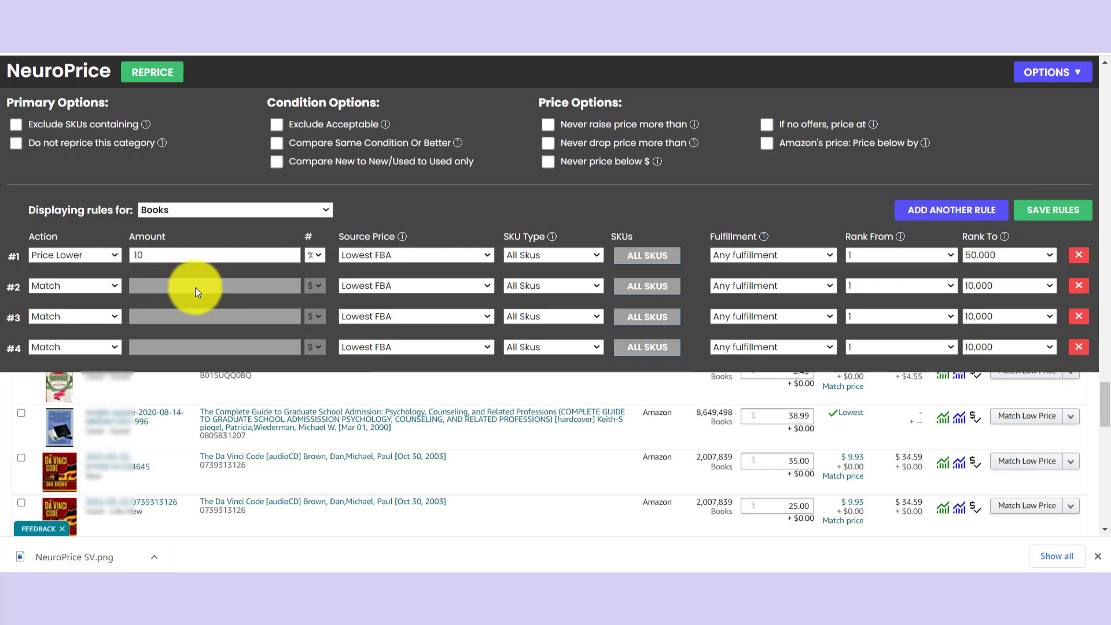
left_click(922, 286)
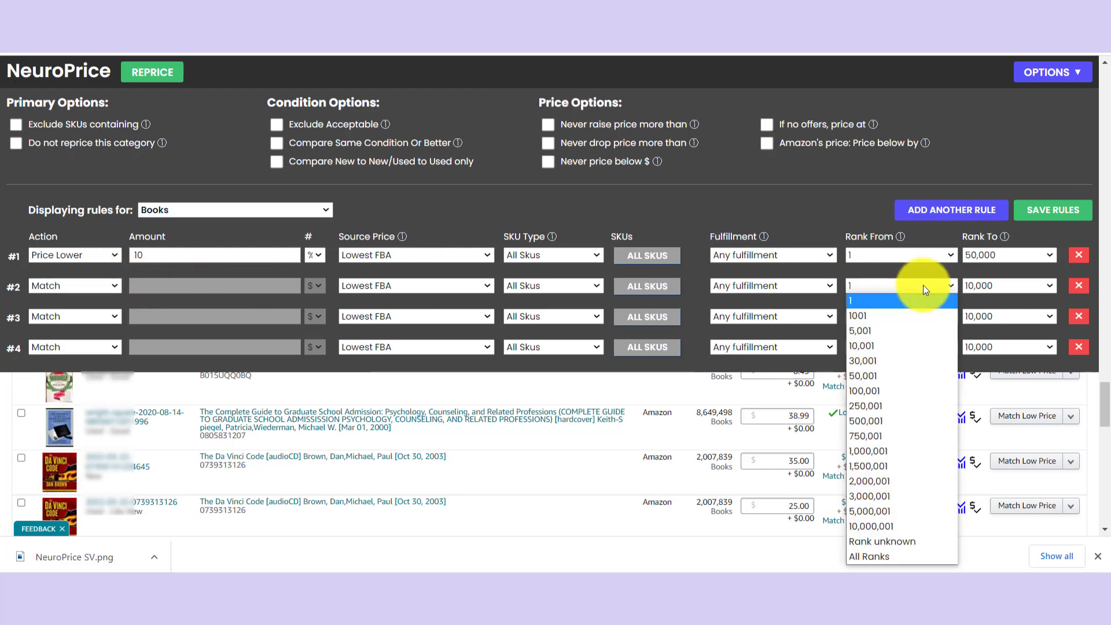
left_click(860, 373)
left_click(983, 285)
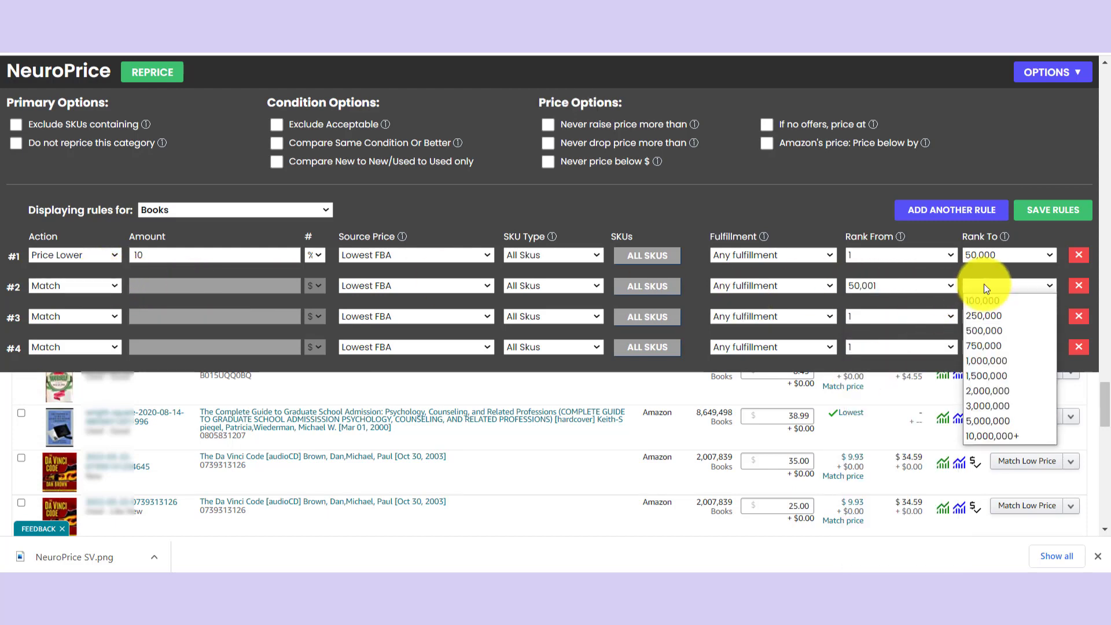
left_click(987, 321)
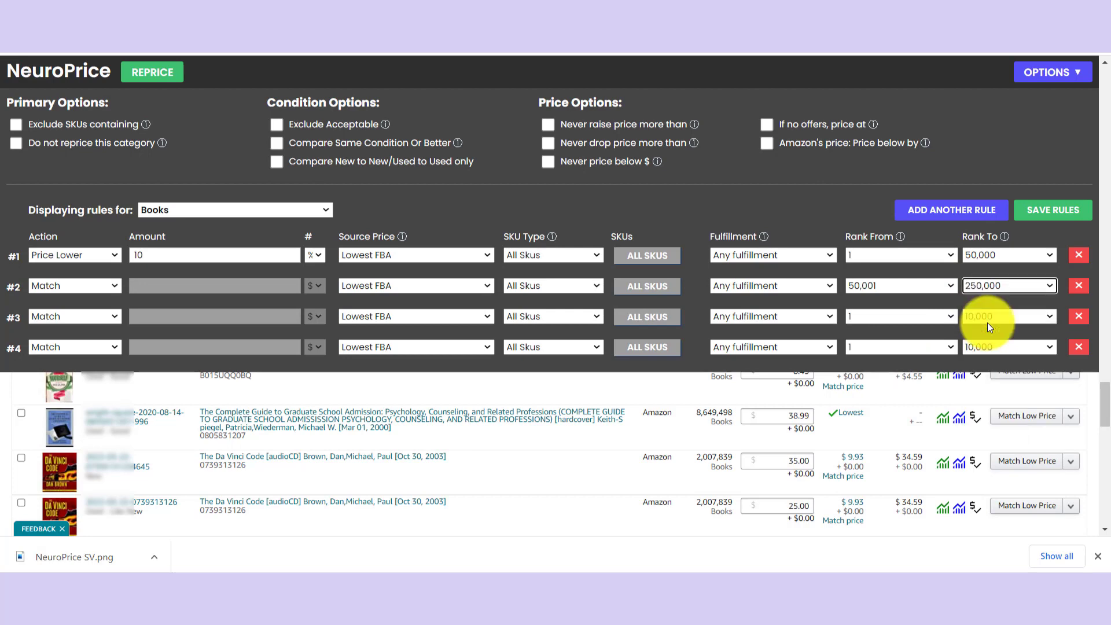
left_click(89, 284)
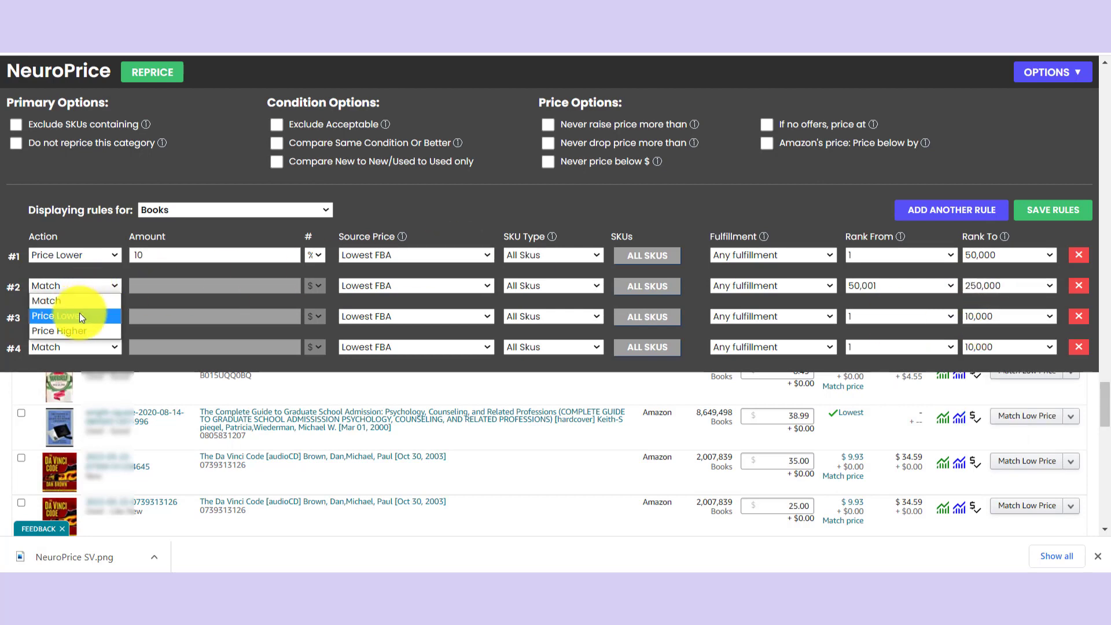
left_click(72, 331)
left_click(149, 283)
type("1")
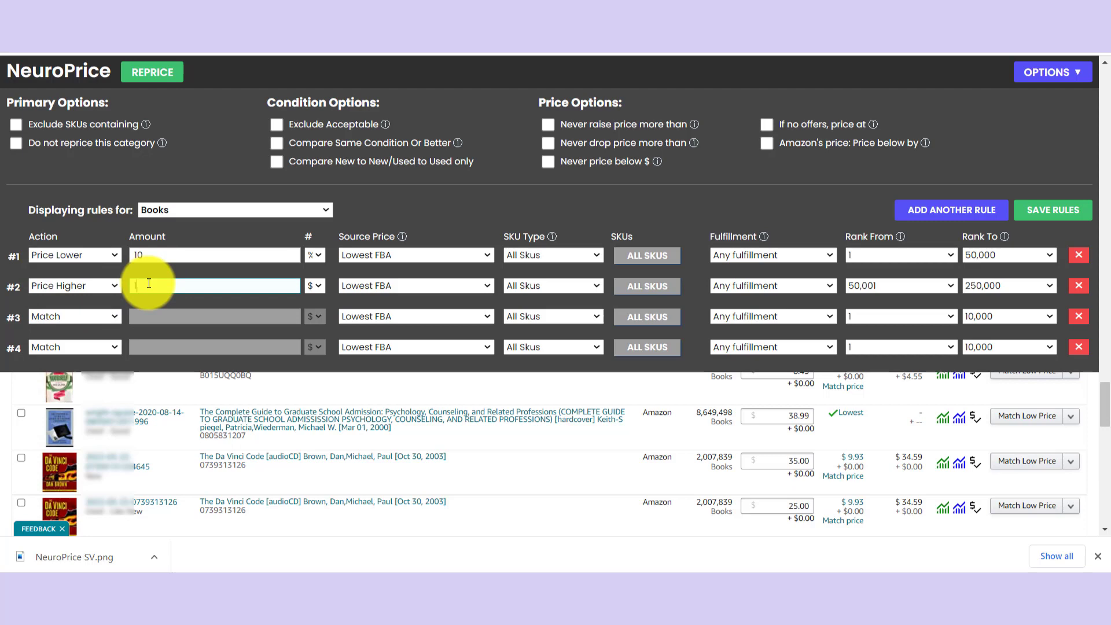
left_click(430, 283)
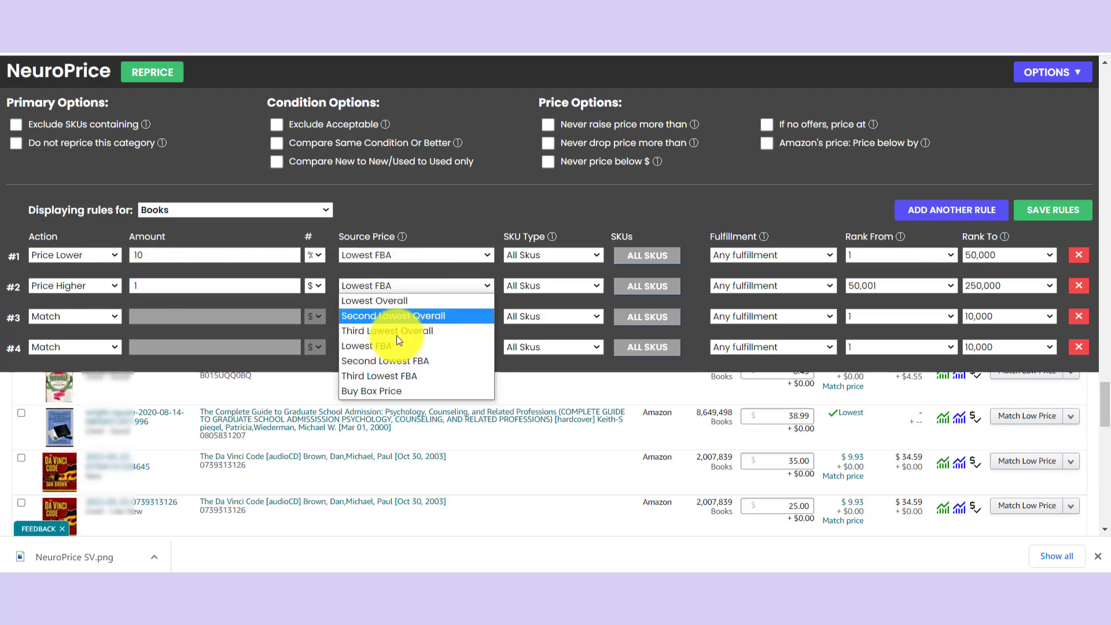
left_click(387, 356)
left_click(894, 316)
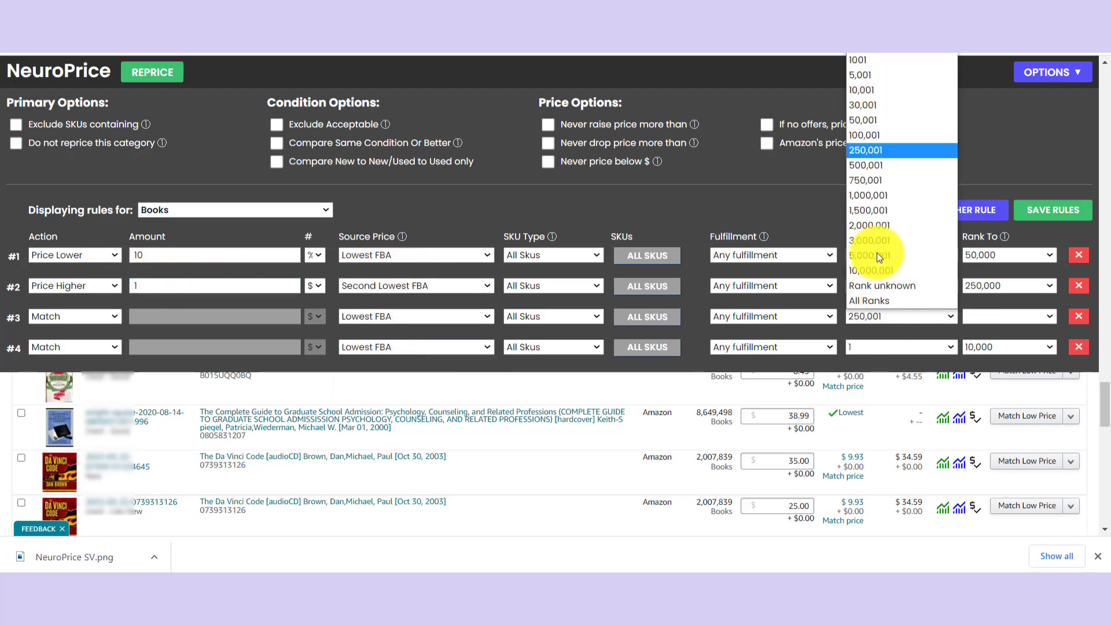
left_click(876, 160)
left_click(980, 314)
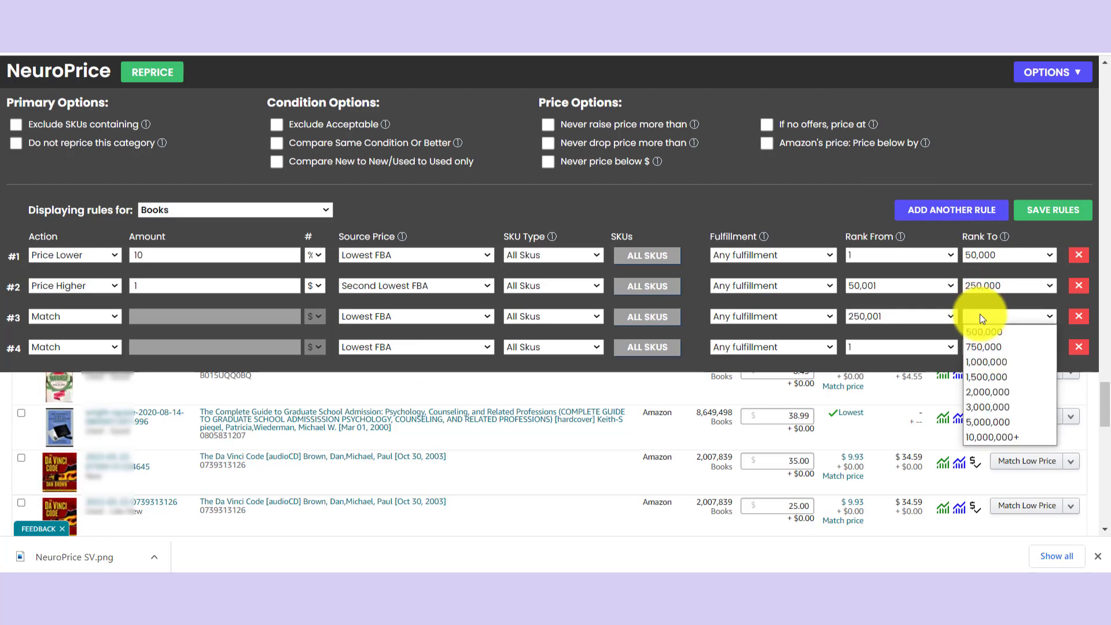
left_click(978, 361)
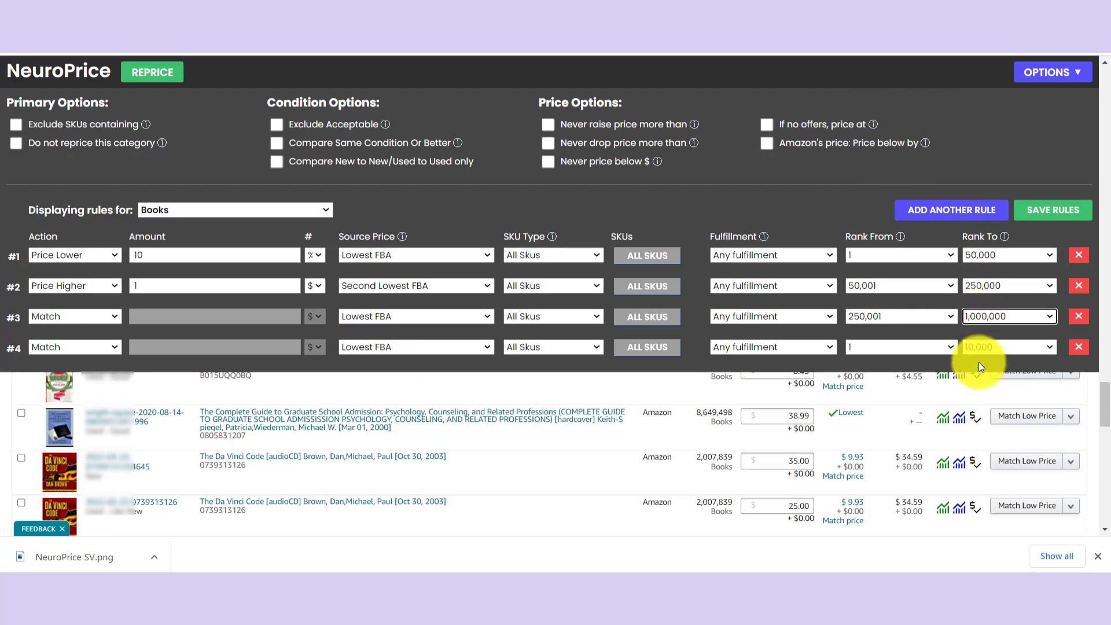
left_click(101, 321)
left_click(102, 321)
left_click(350, 318)
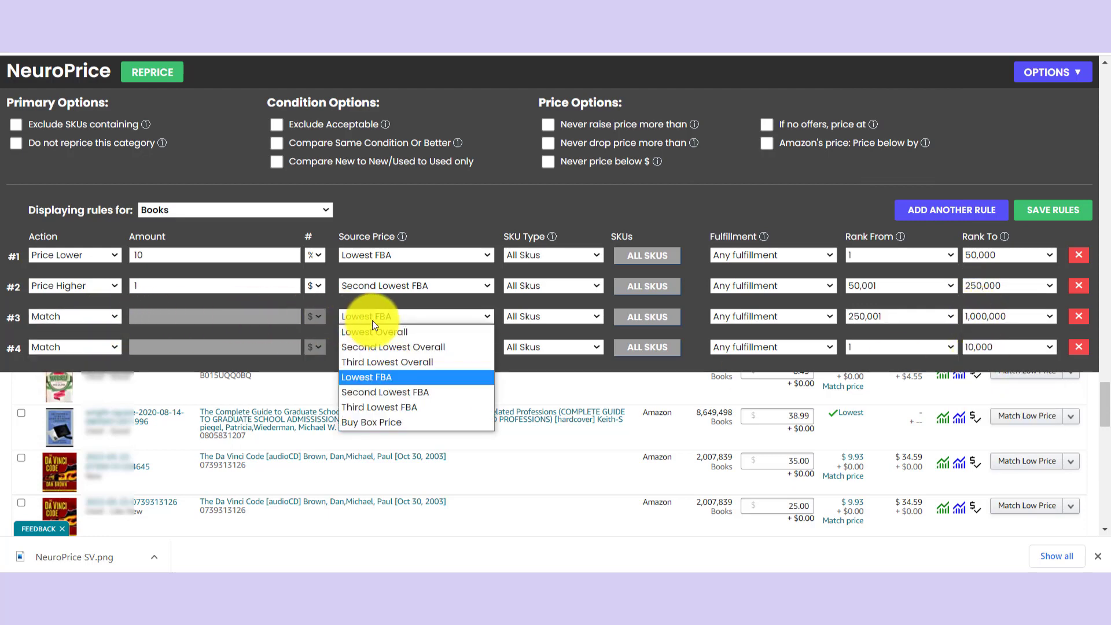
left_click(380, 422)
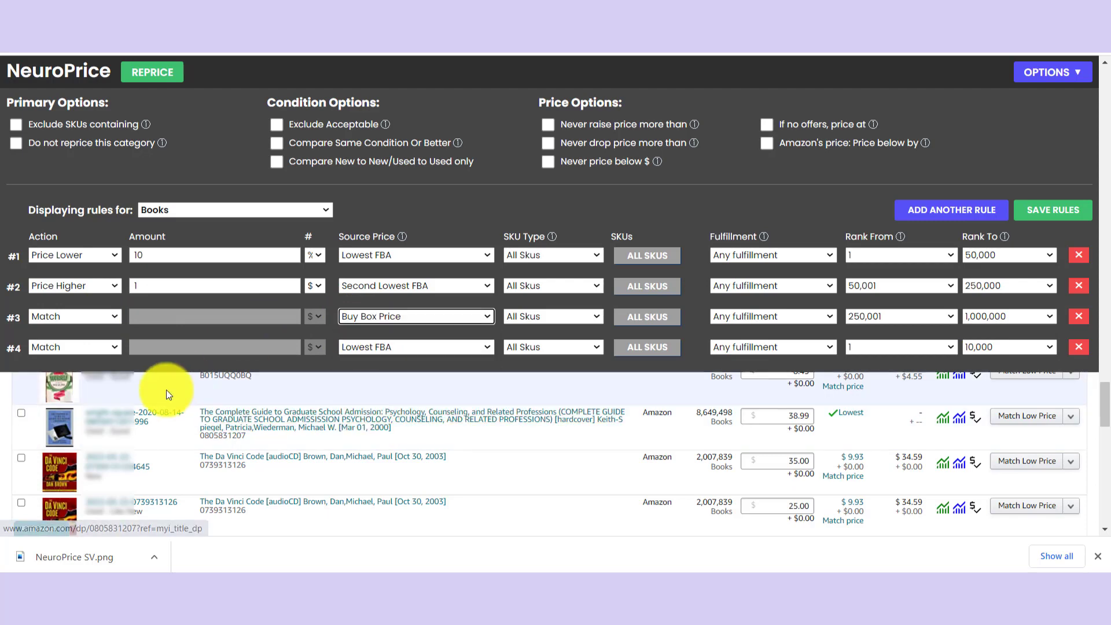
left_click(93, 349)
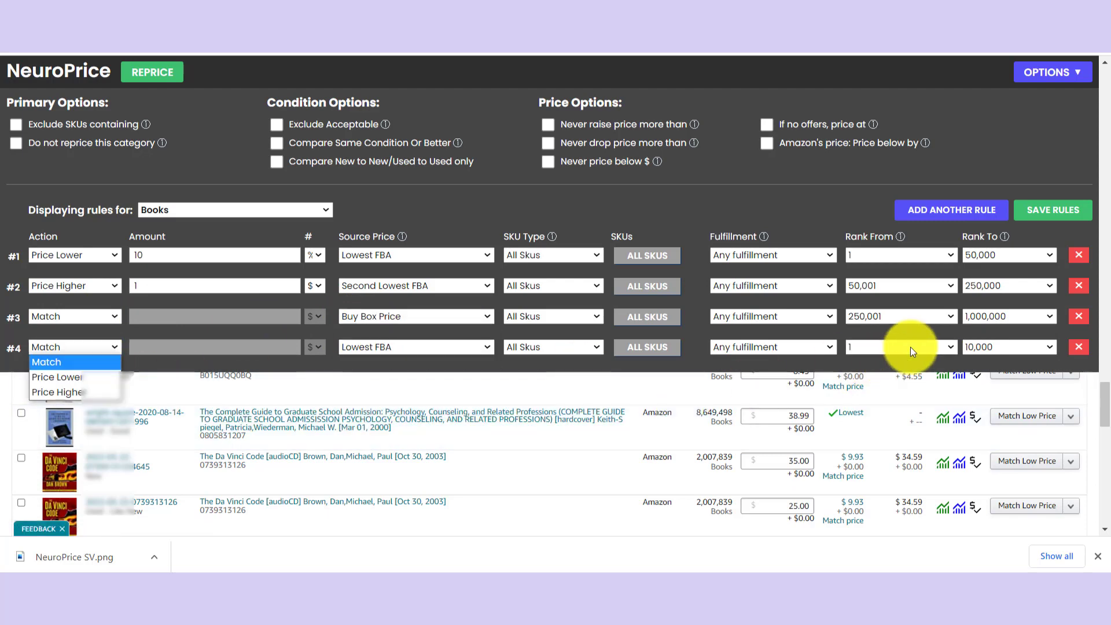
left_click(911, 347)
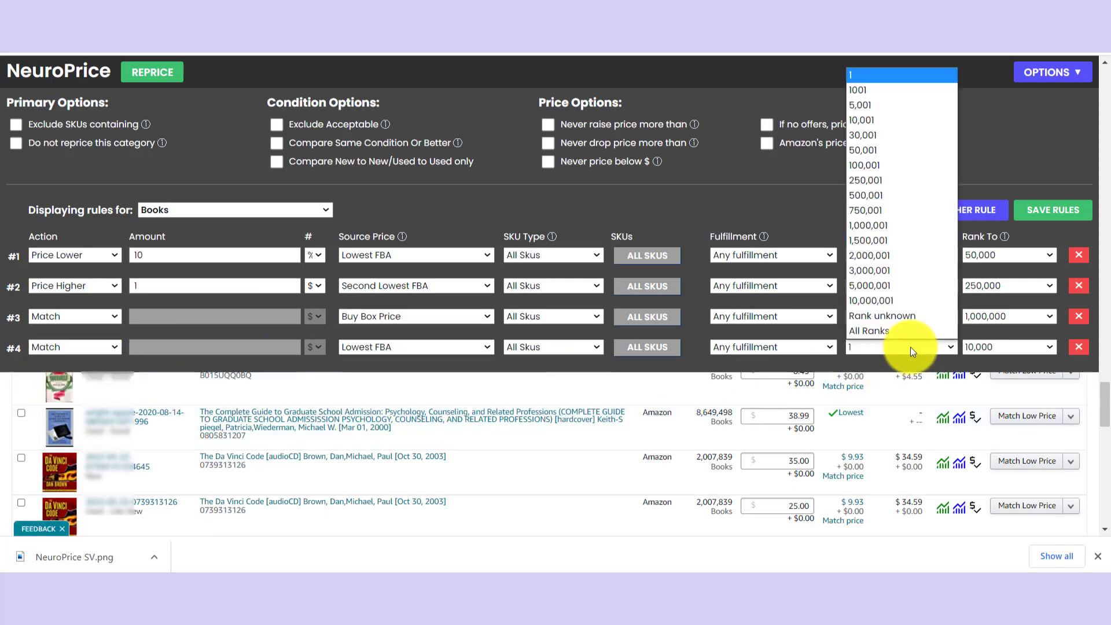
left_click(867, 225)
left_click(992, 349)
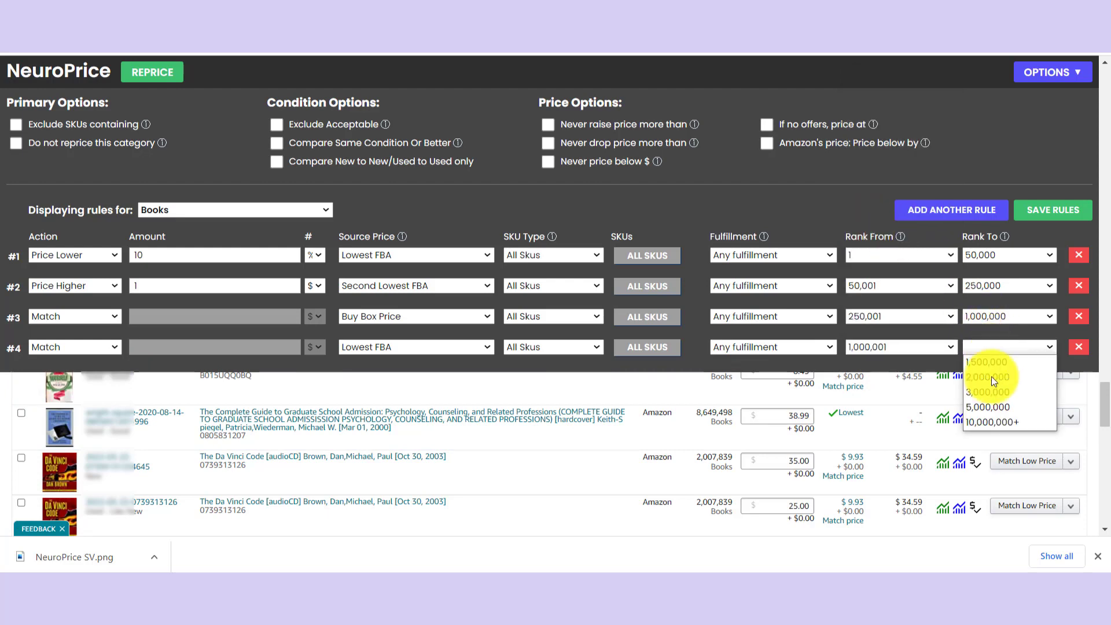
left_click(992, 419)
left_click(363, 348)
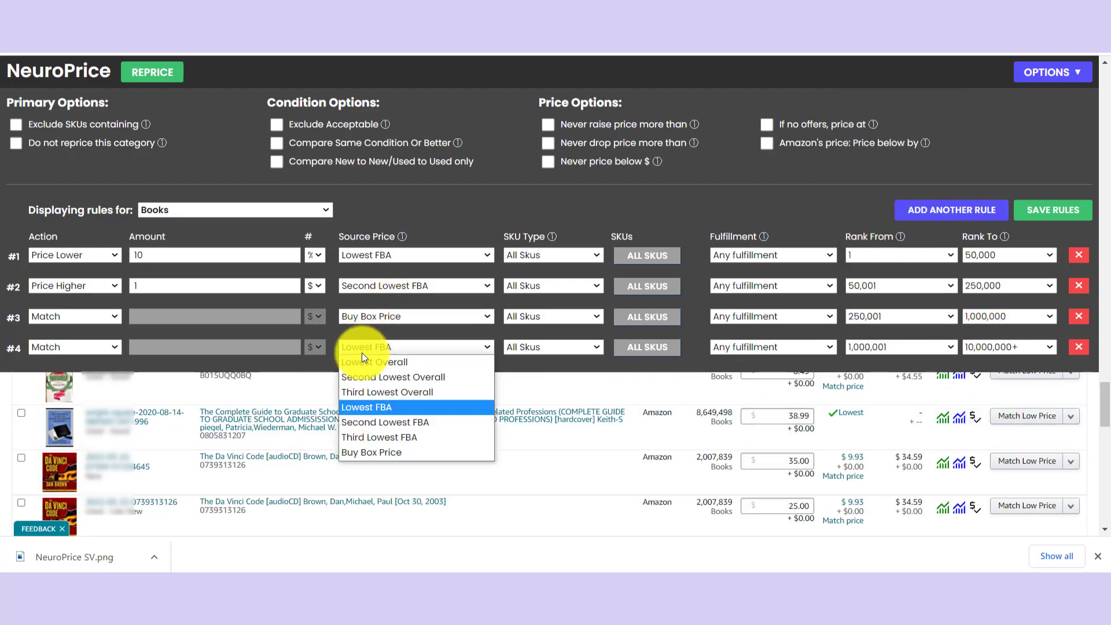
left_click(359, 361)
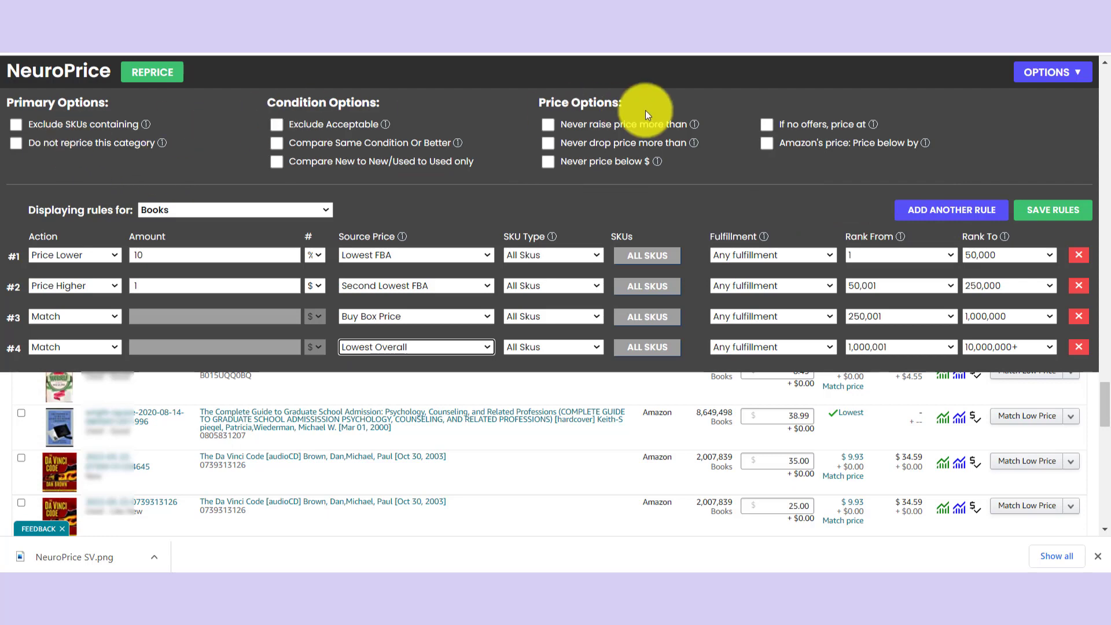
left_click(16, 125)
left_click(176, 128)
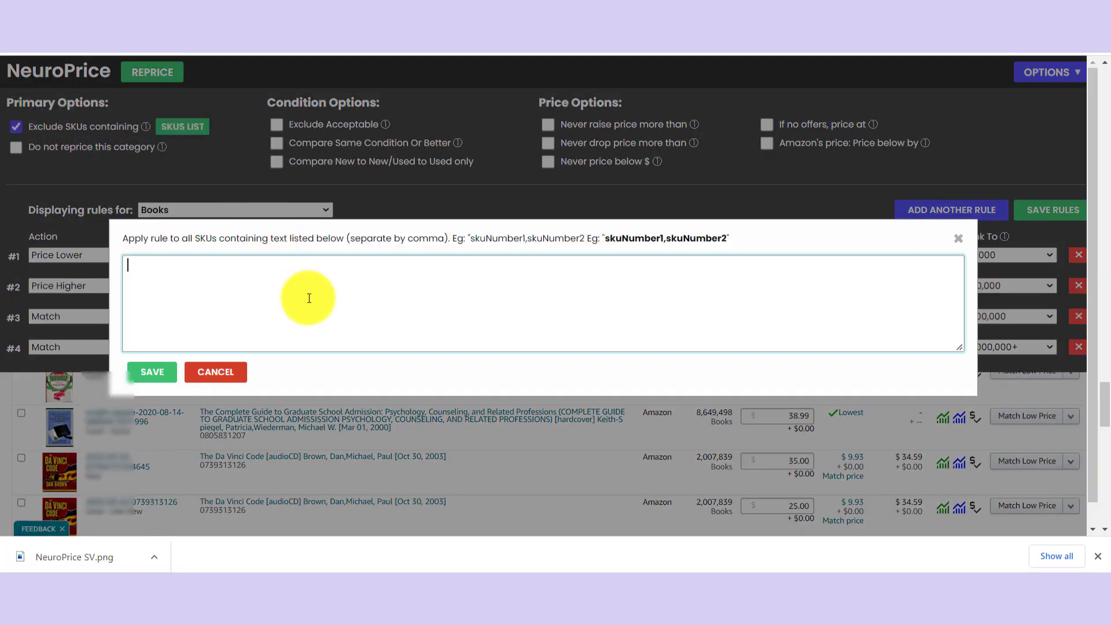
left_click(959, 239)
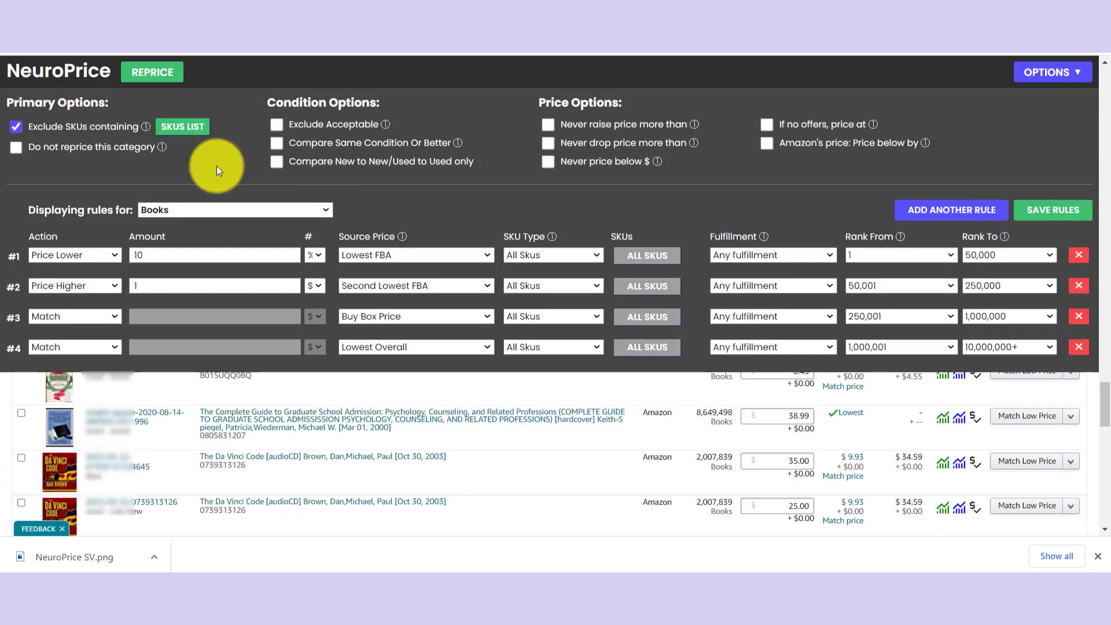
left_click(13, 130)
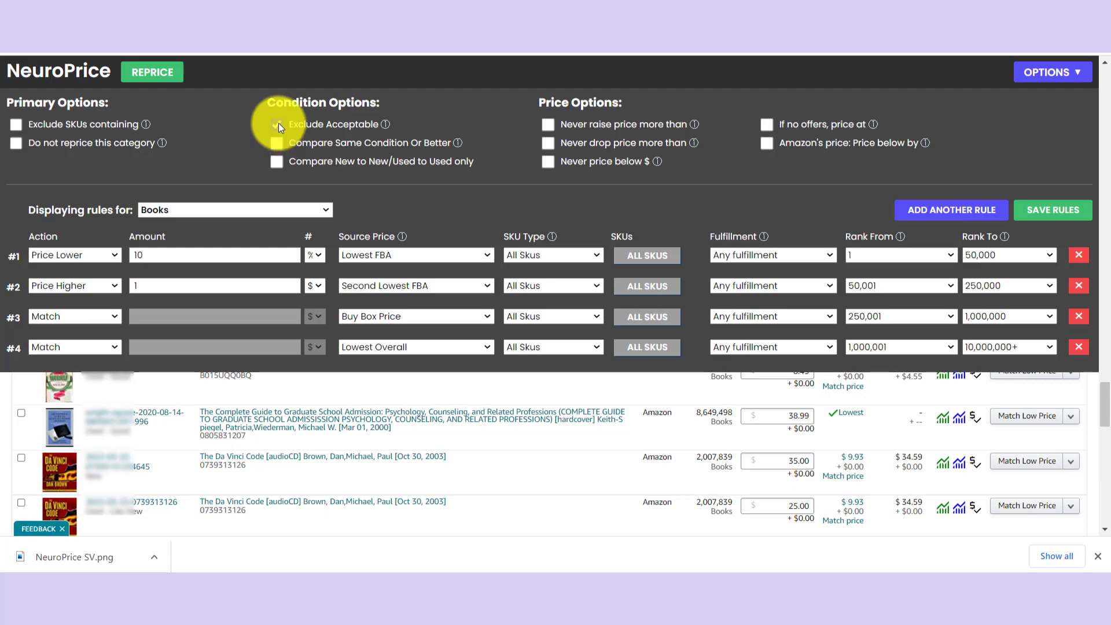
left_click(277, 124)
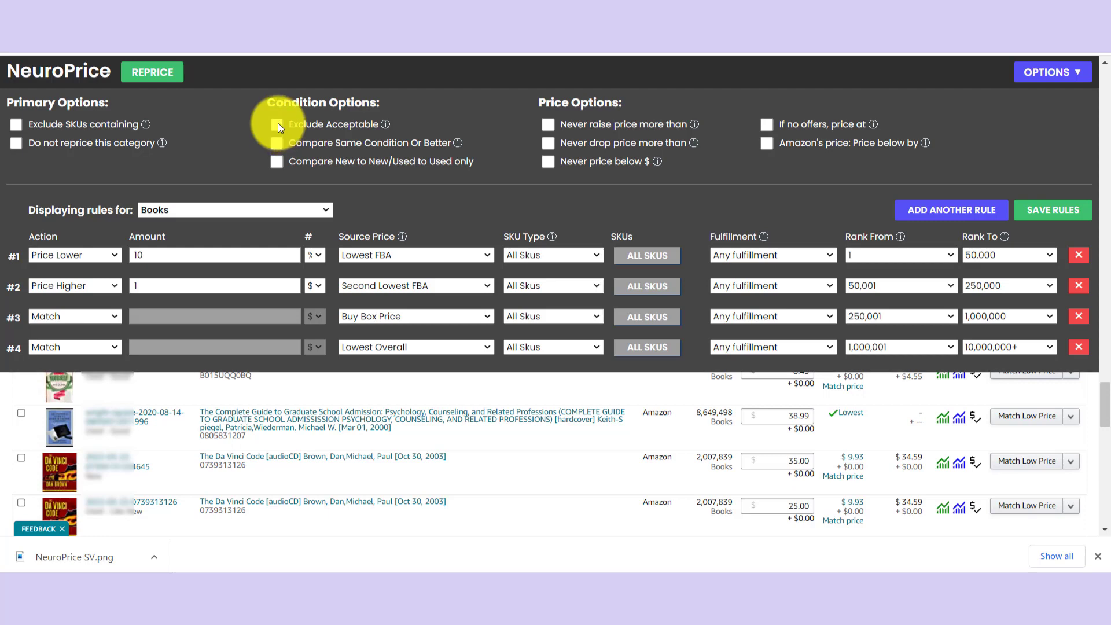
left_click(278, 164)
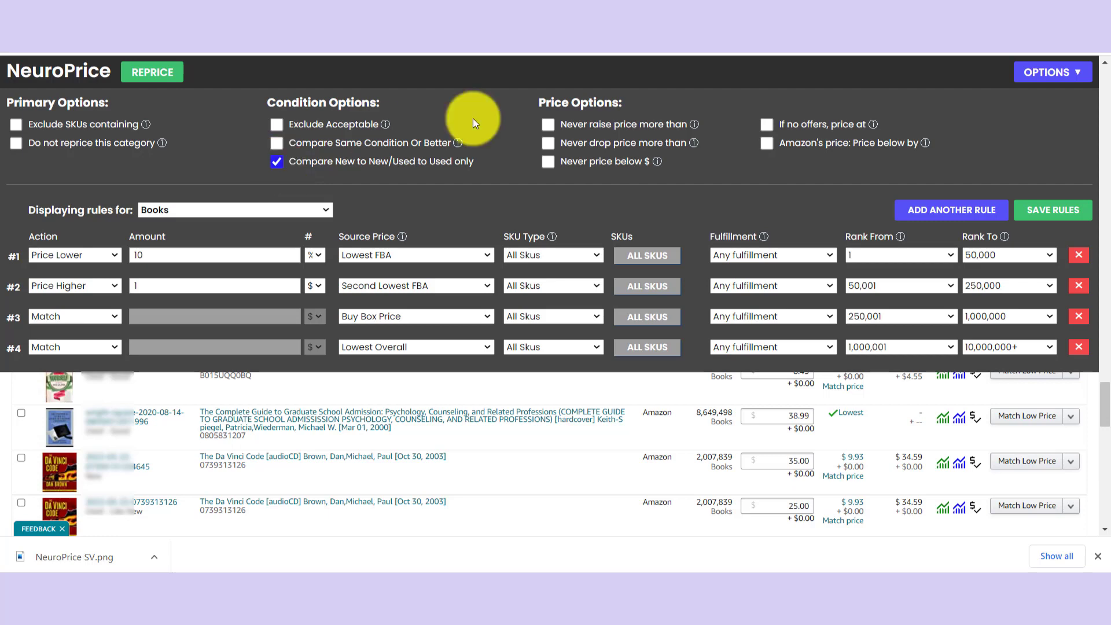
left_click(547, 125)
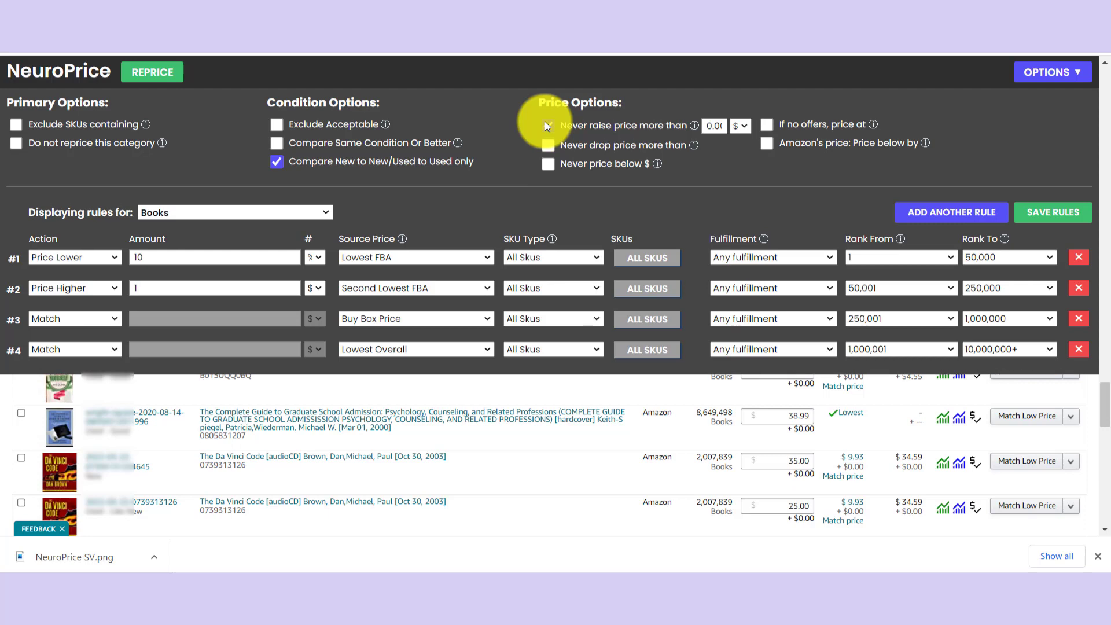
double_click(705, 128)
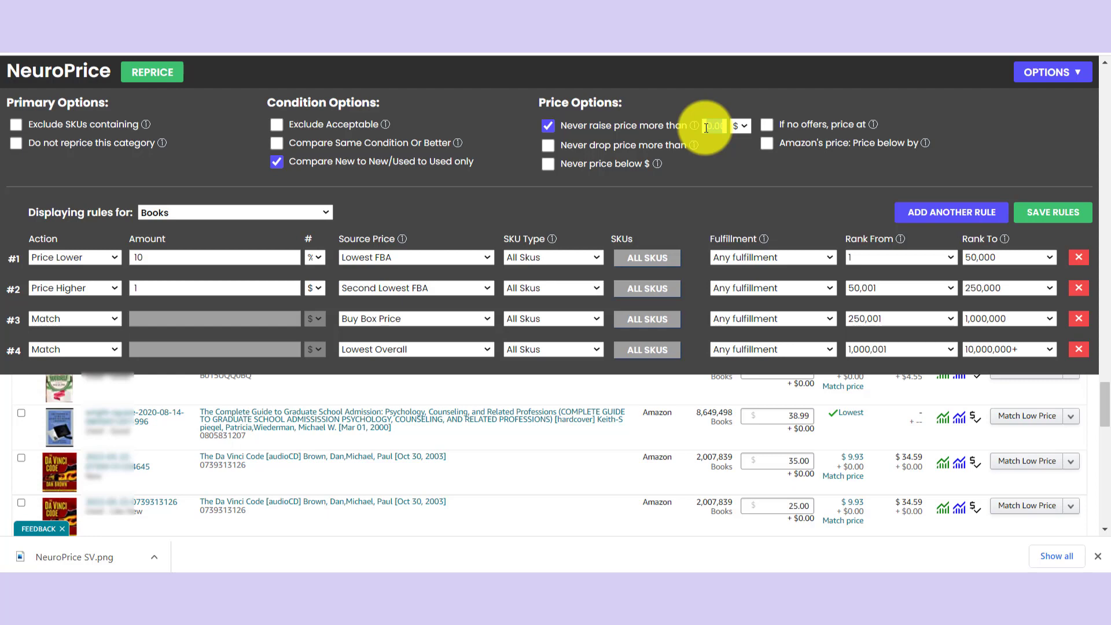
type("50")
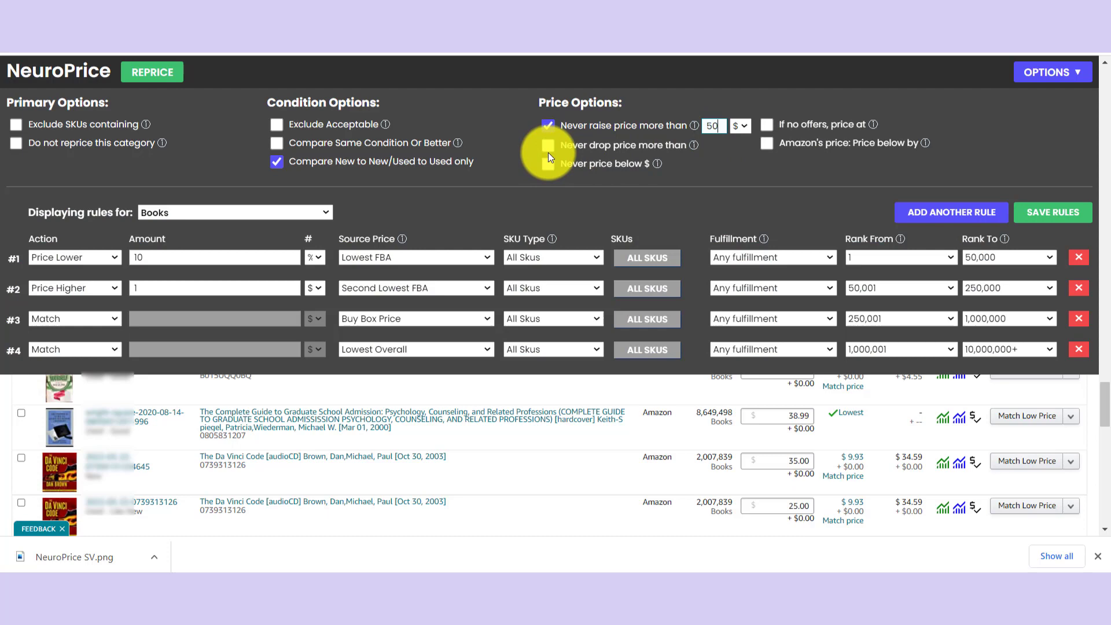
left_click(547, 147)
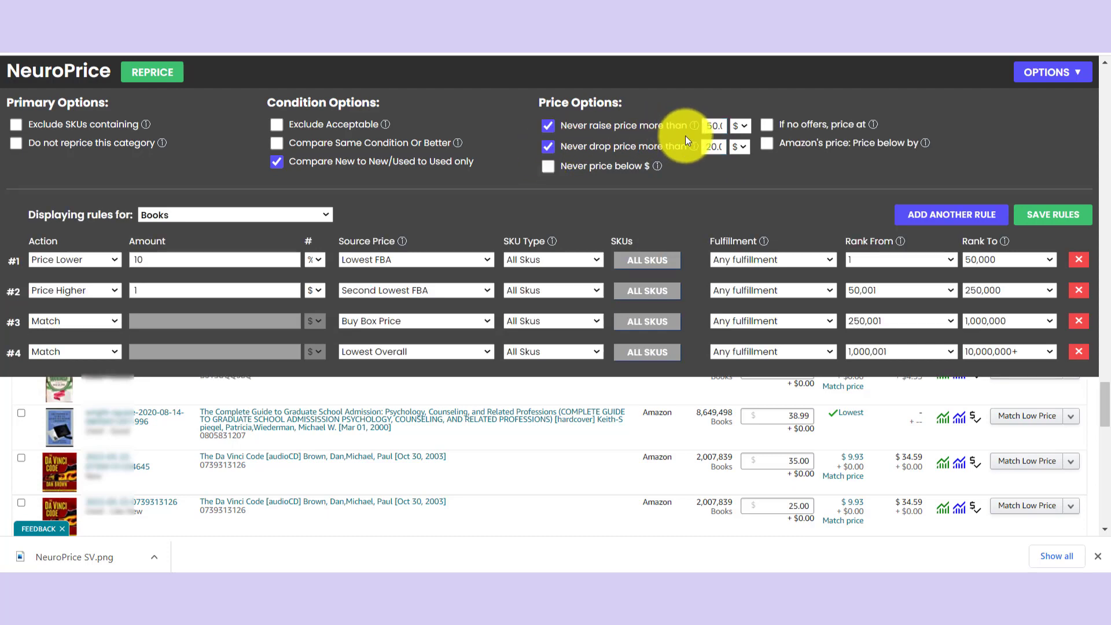
double_click(703, 146)
type("50")
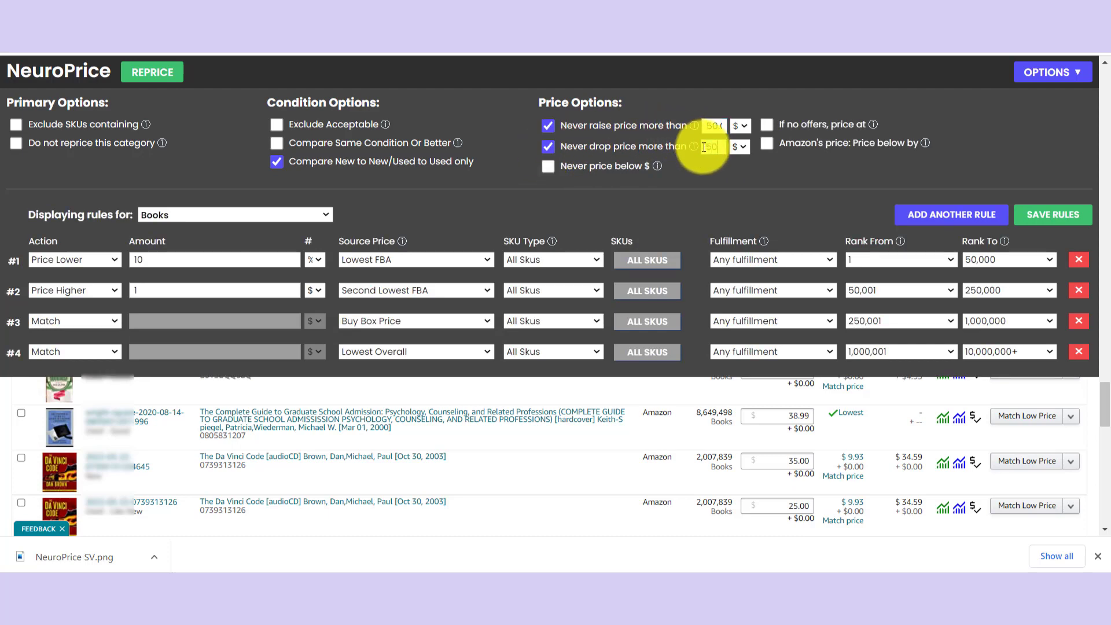
left_click(740, 146)
left_click(738, 166)
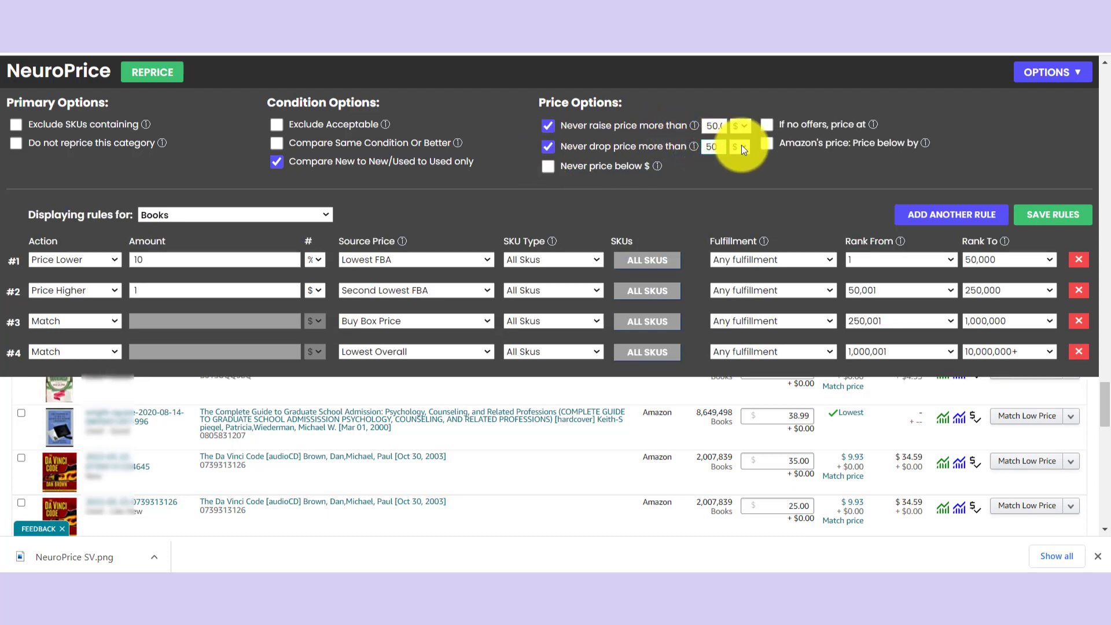
left_click(546, 168)
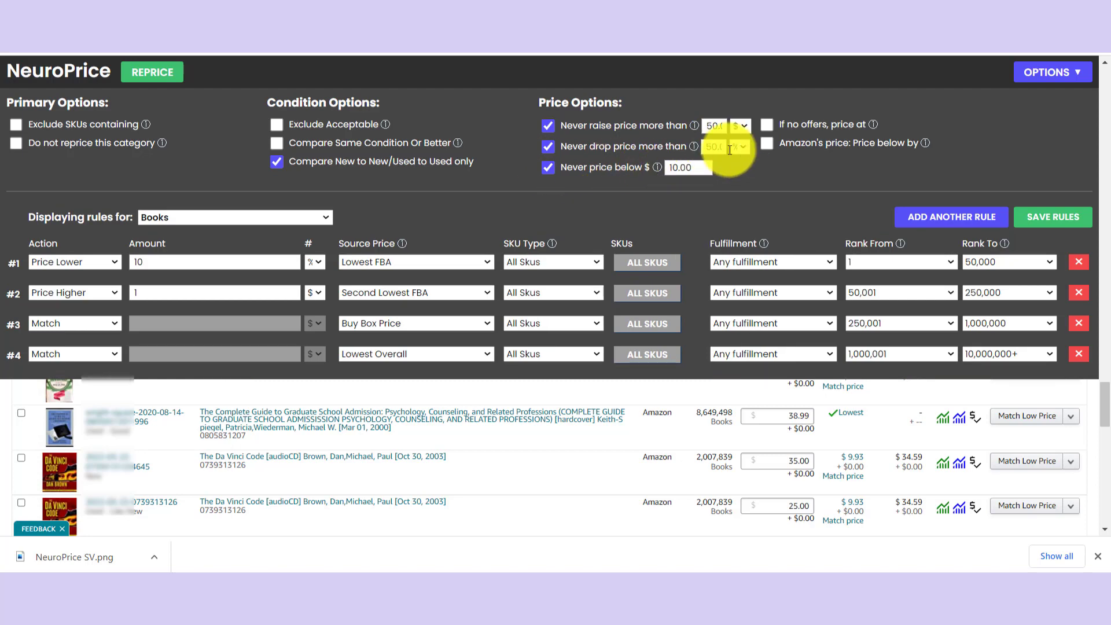
left_click(765, 129)
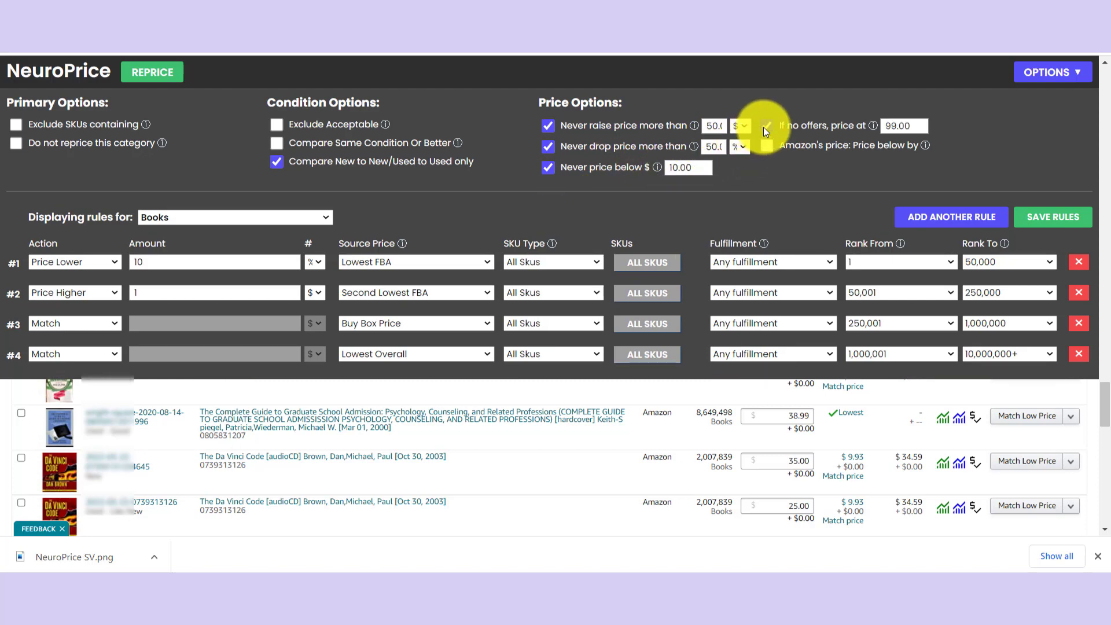
double_click(897, 125)
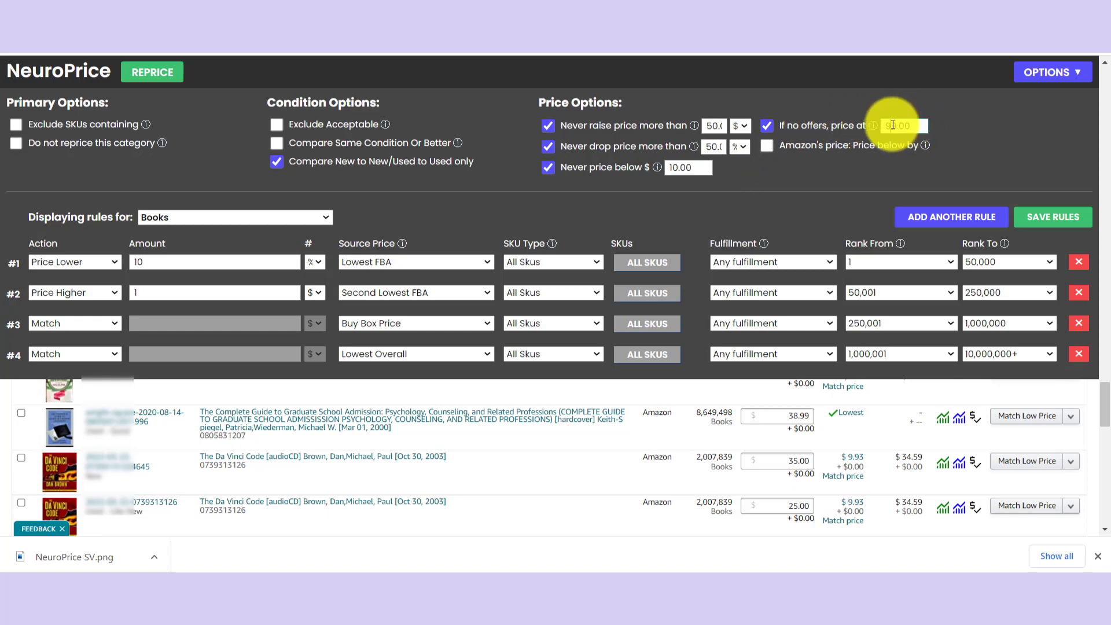
left_click(972, 126)
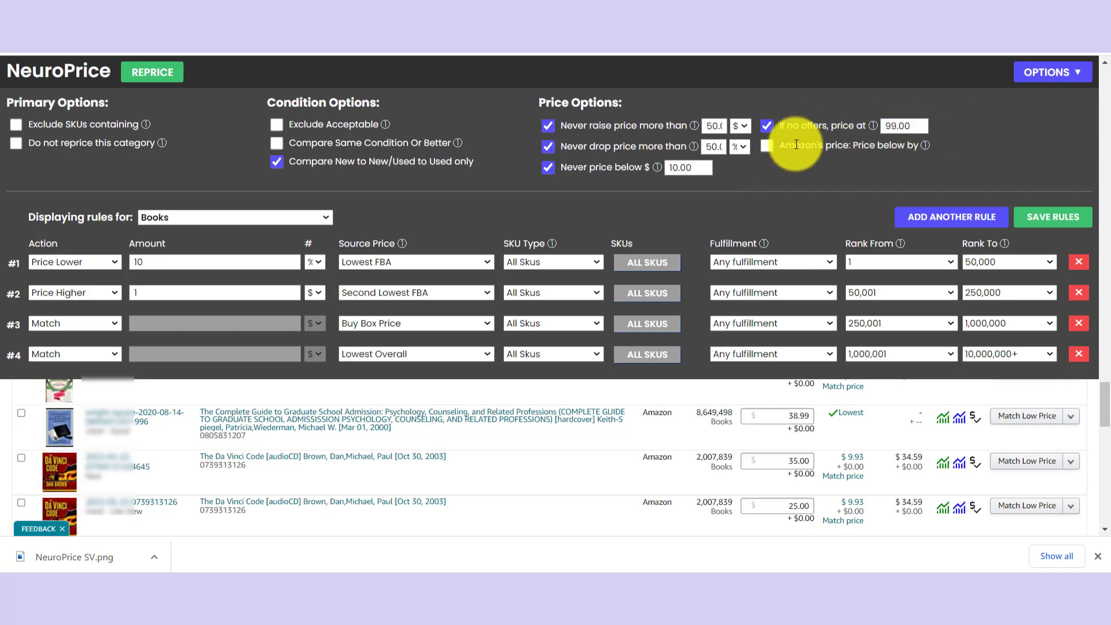
left_click(767, 146)
double_click(949, 152)
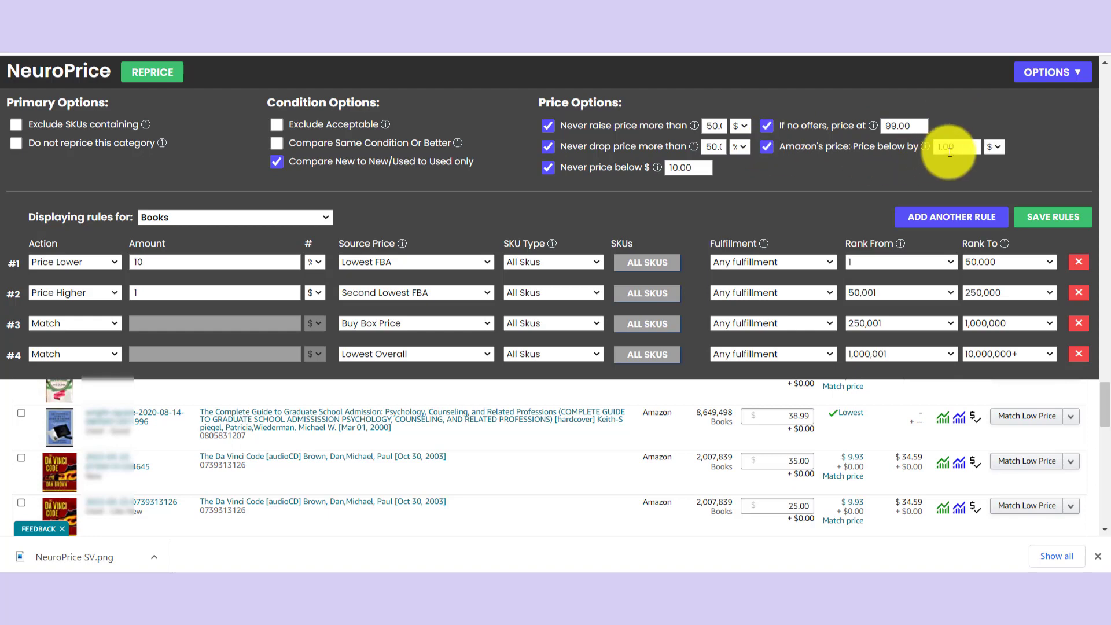
type("2")
left_click(1012, 160)
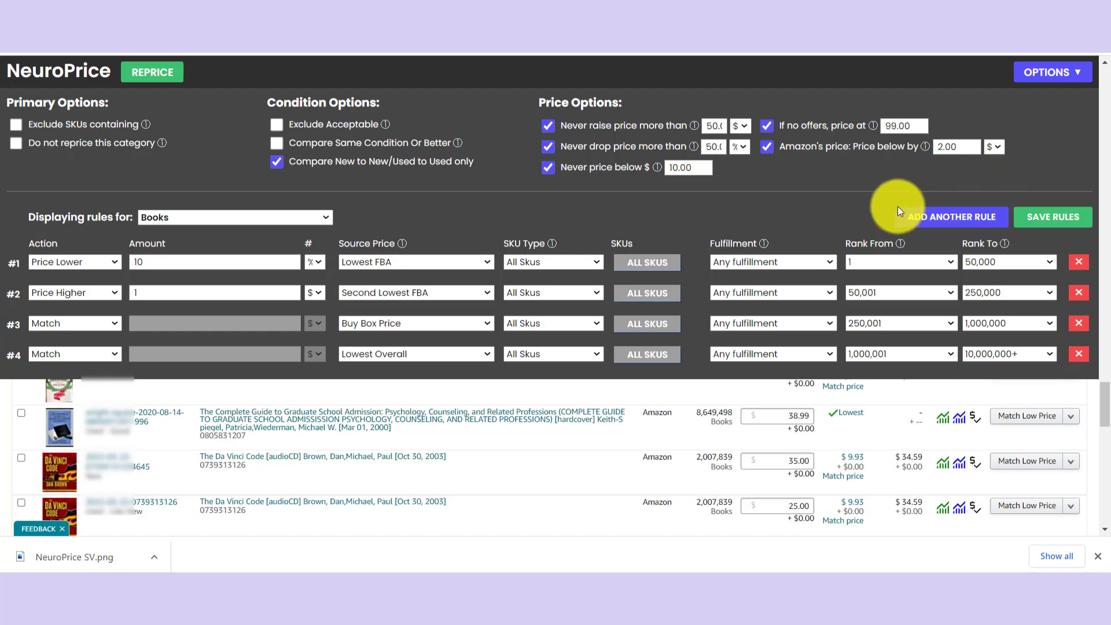
left_click(1048, 221)
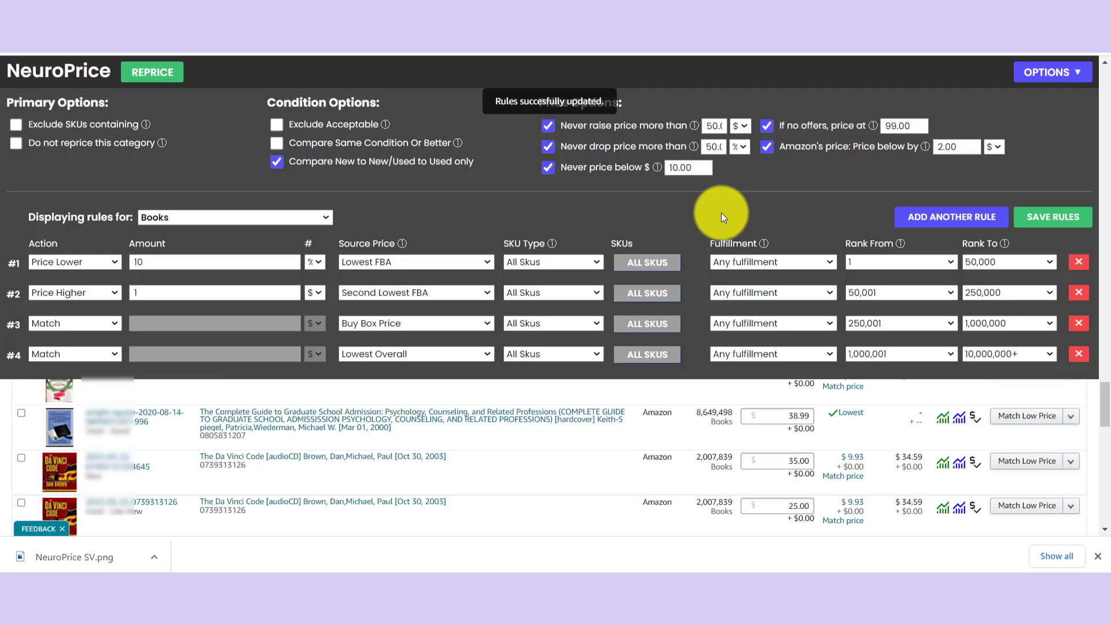
left_click(311, 217)
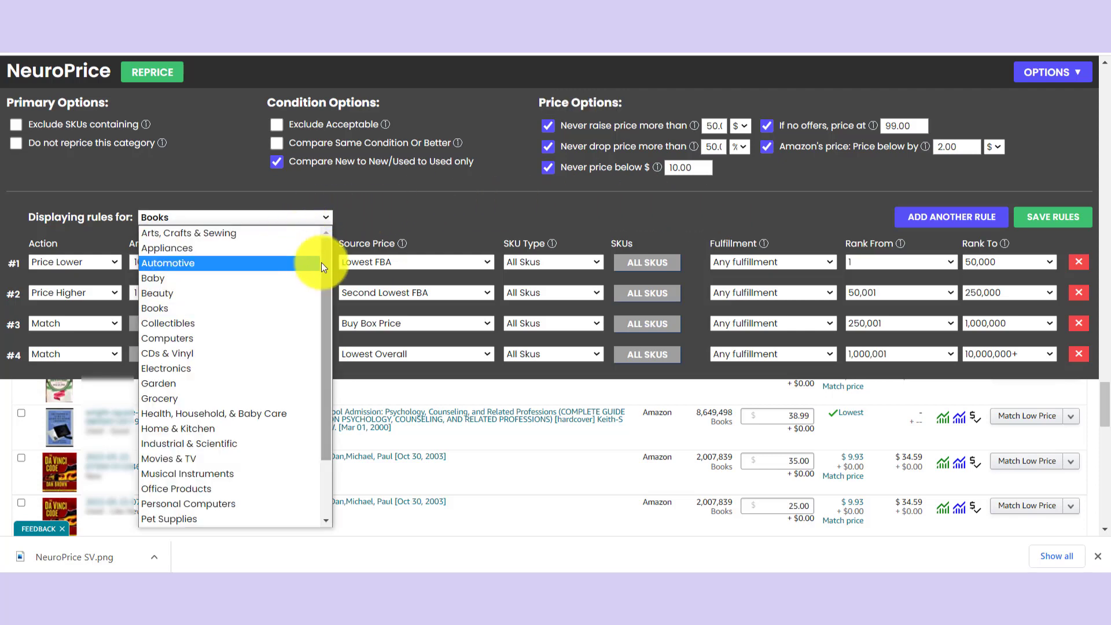
scroll(324, 429, "down", 2)
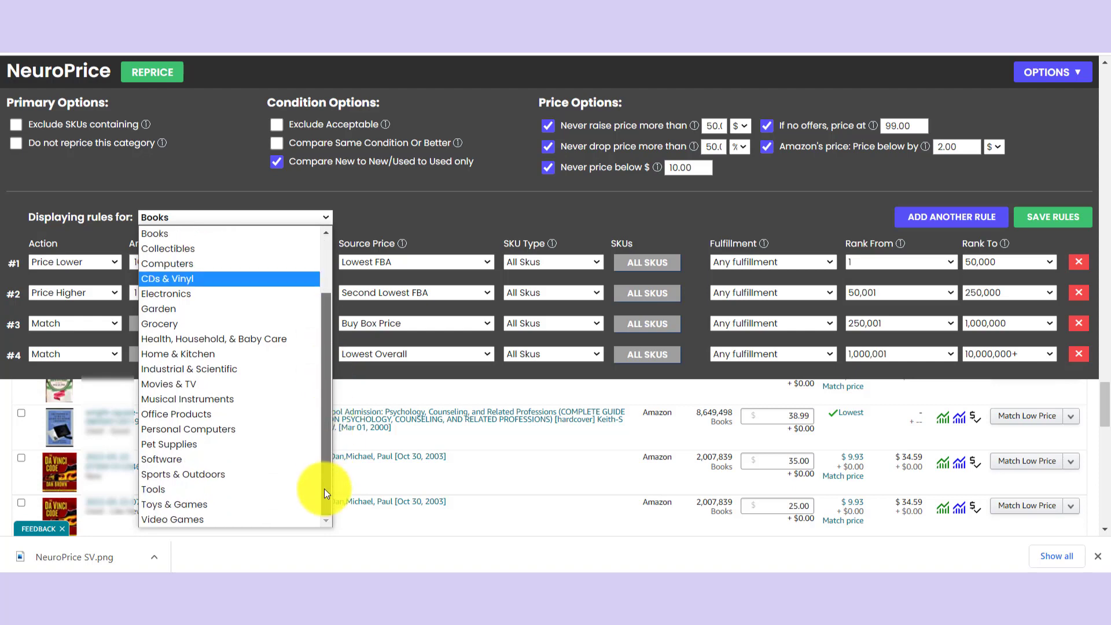
left_click(322, 217)
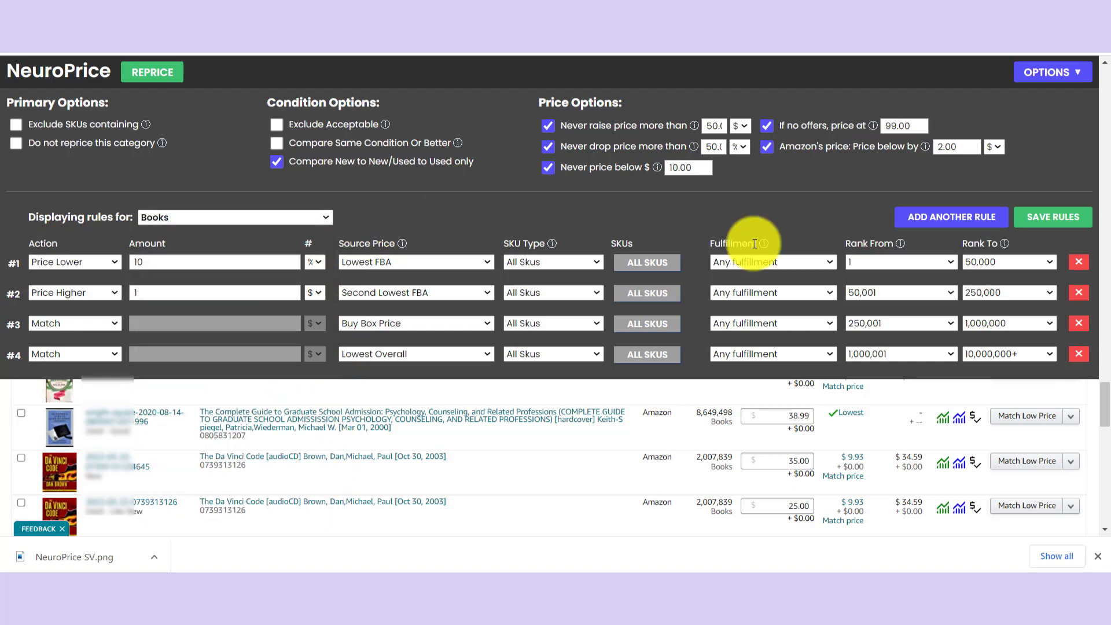
left_click(151, 72)
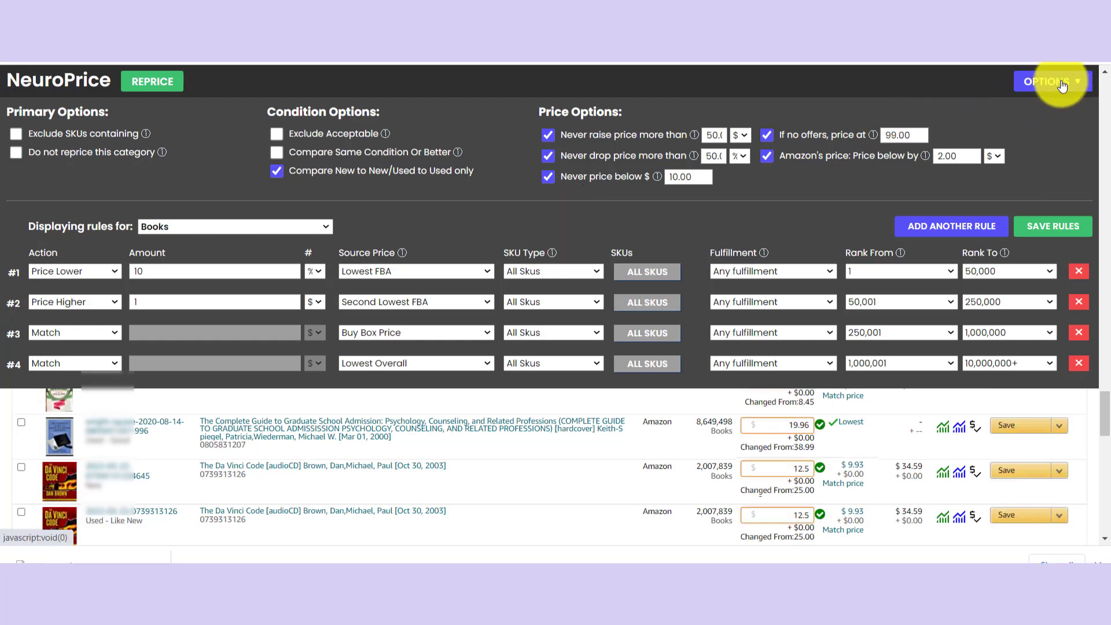
left_click(1067, 76)
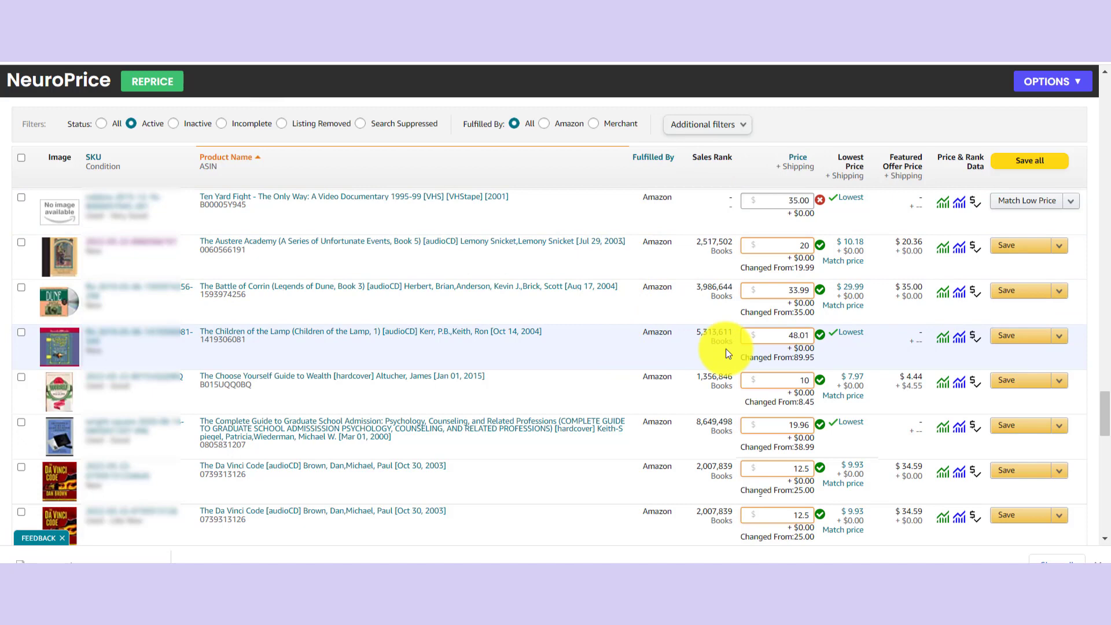
triple_click(799, 357)
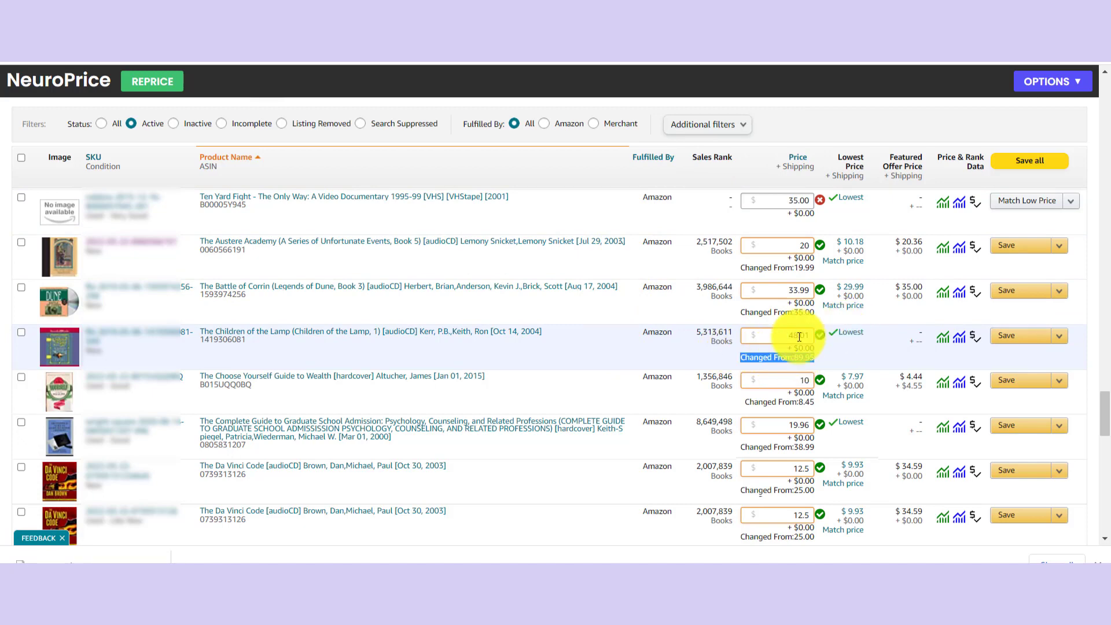
left_click(789, 358)
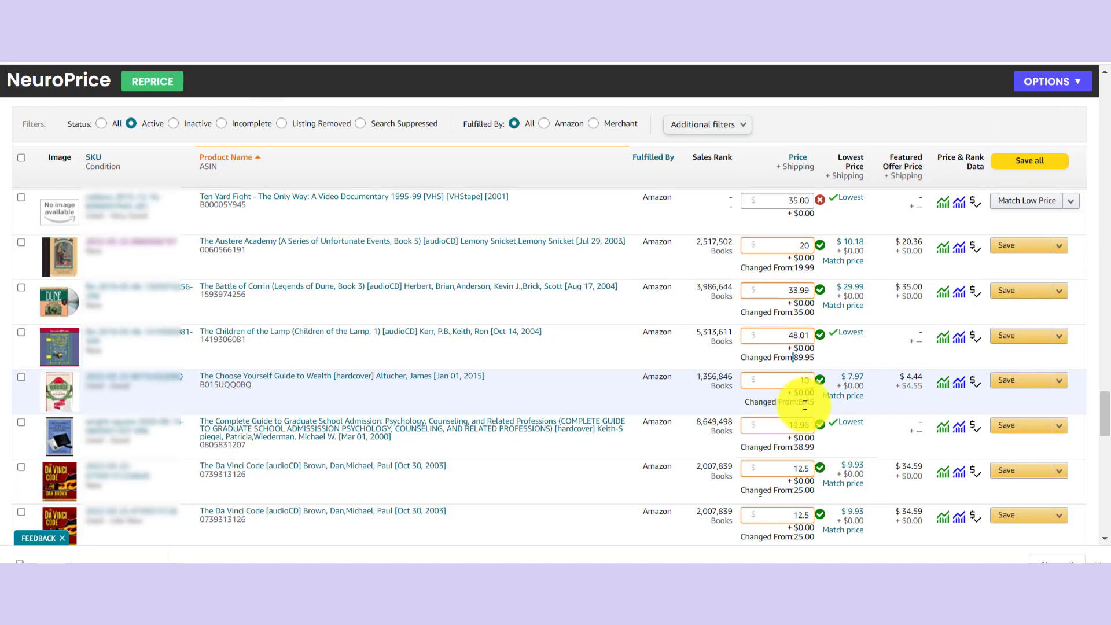
triple_click(805, 402)
double_click(804, 380)
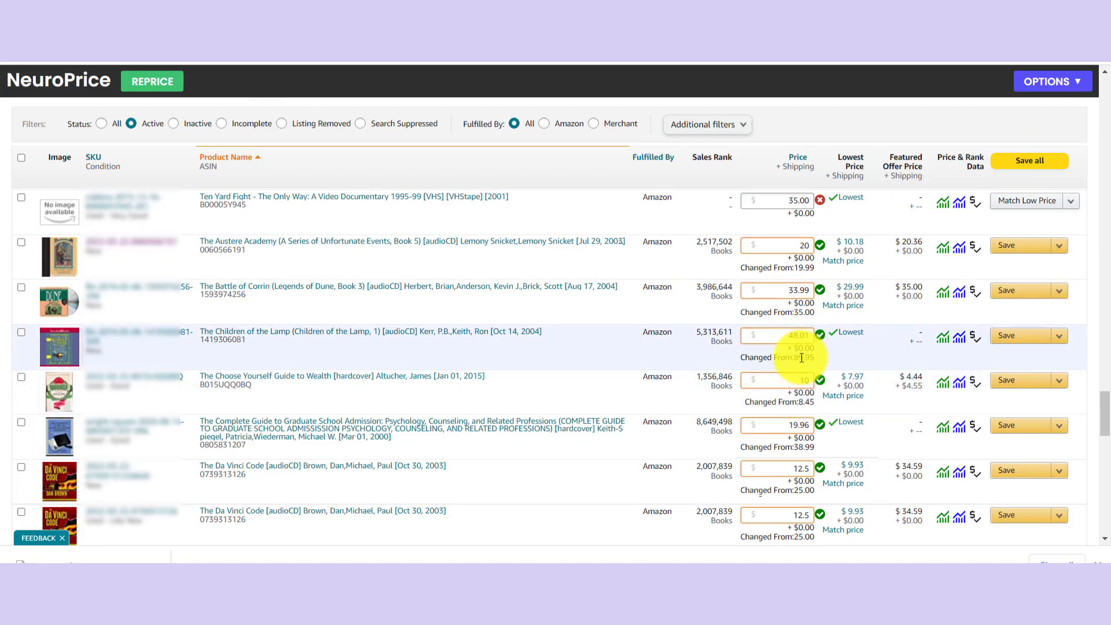
triple_click(789, 357)
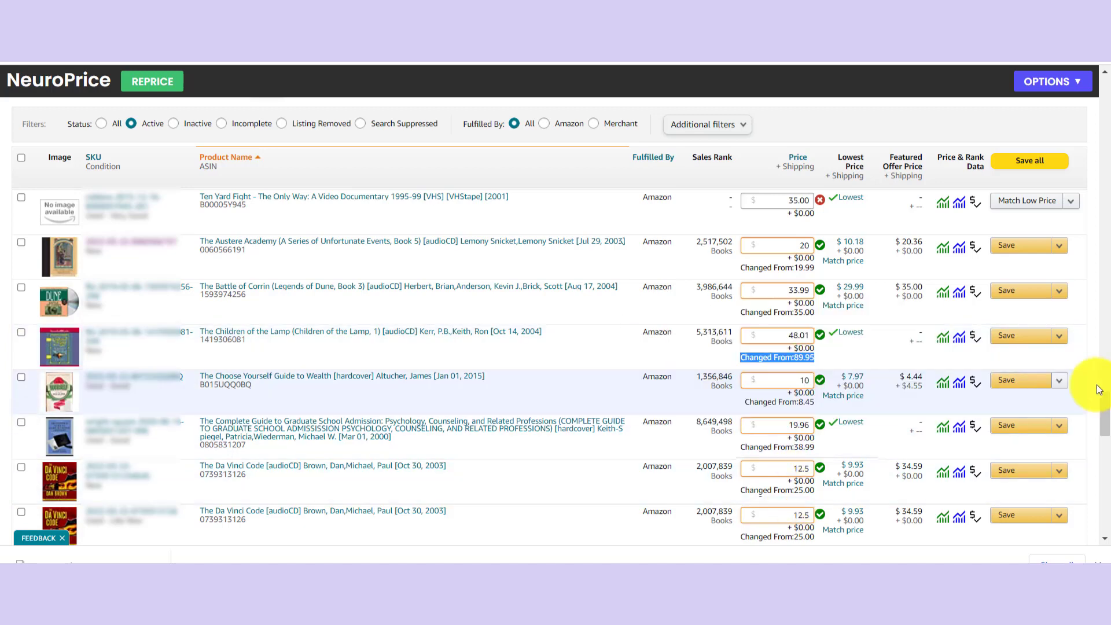
left_click(1033, 168)
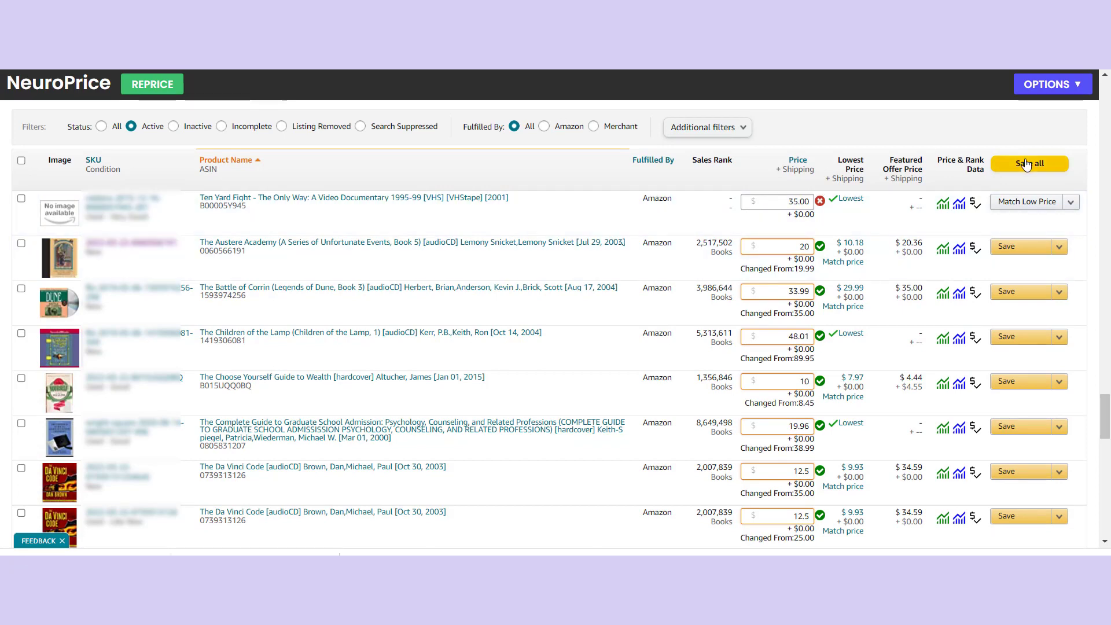
scroll(555, 317, "down", 1)
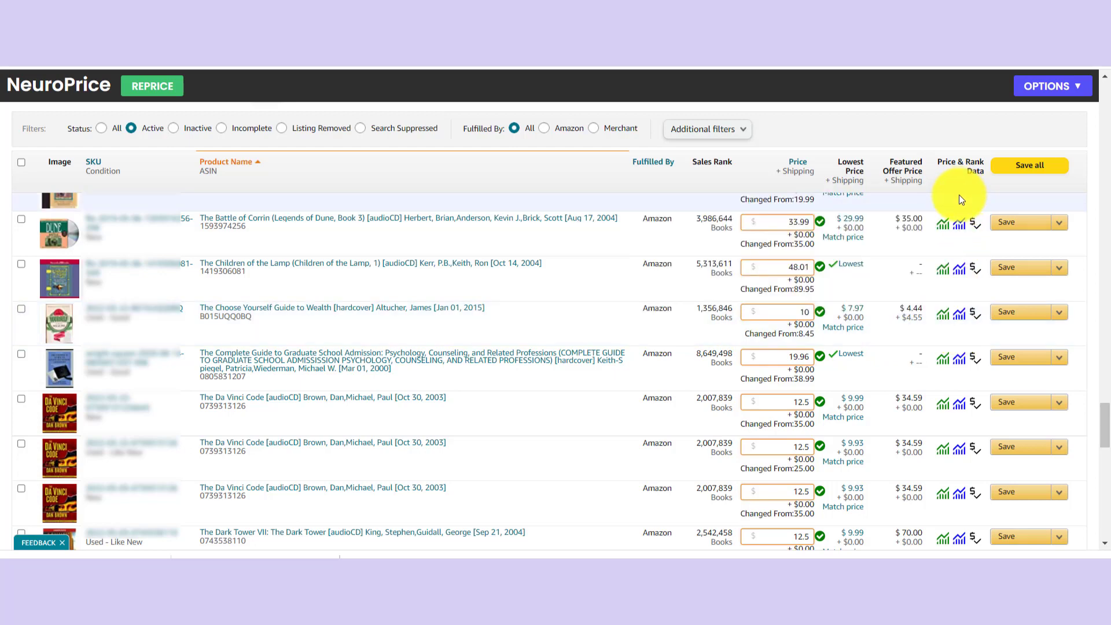
mouse_move(944, 321)
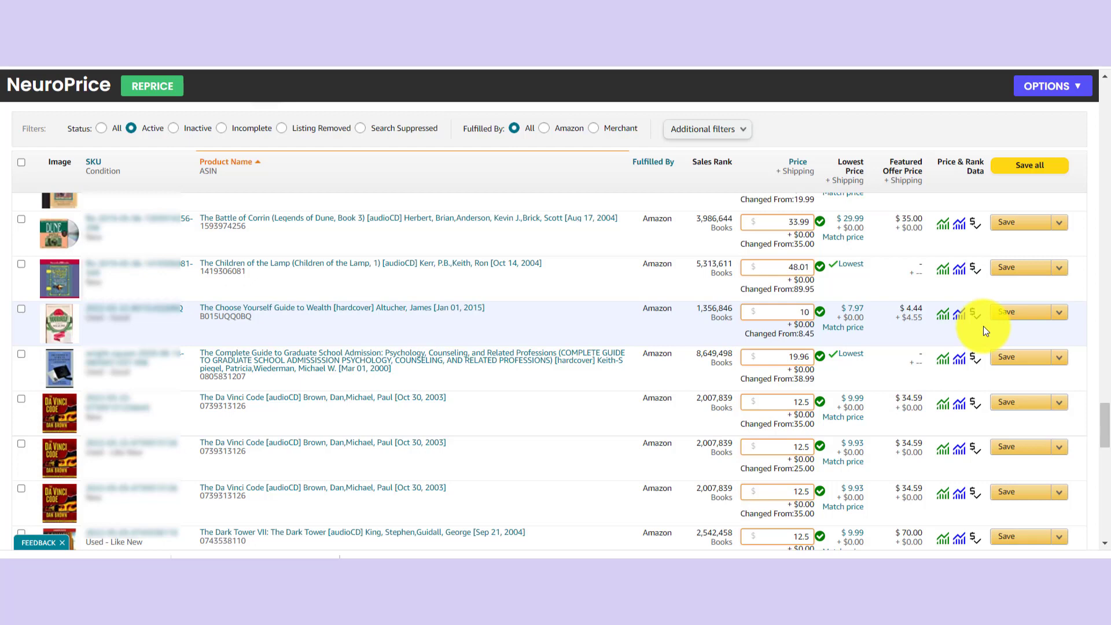
left_click(1046, 85)
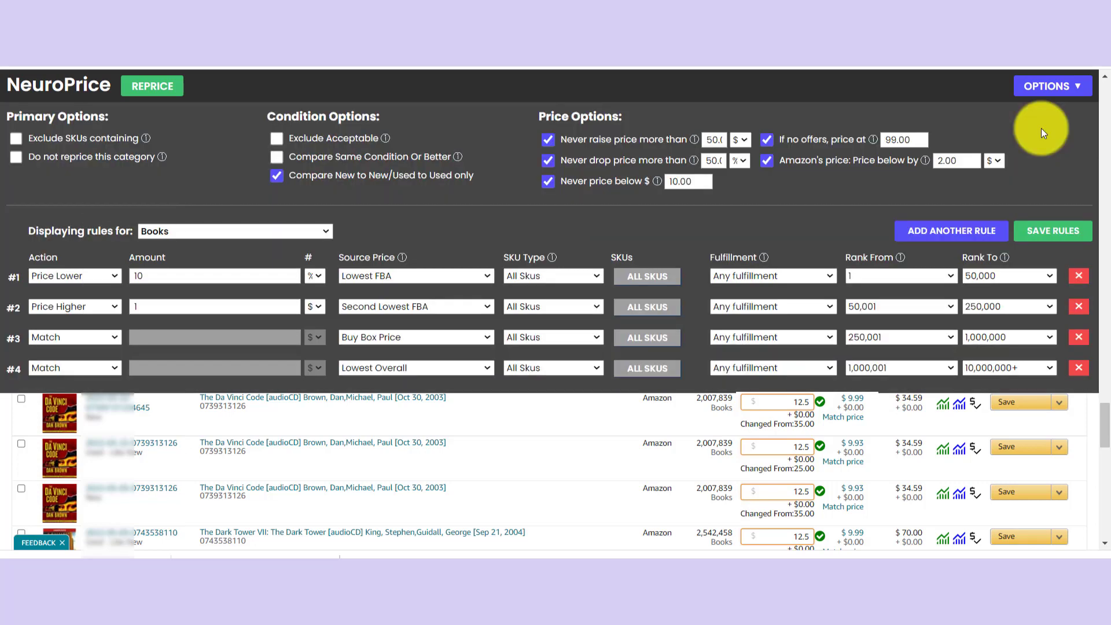